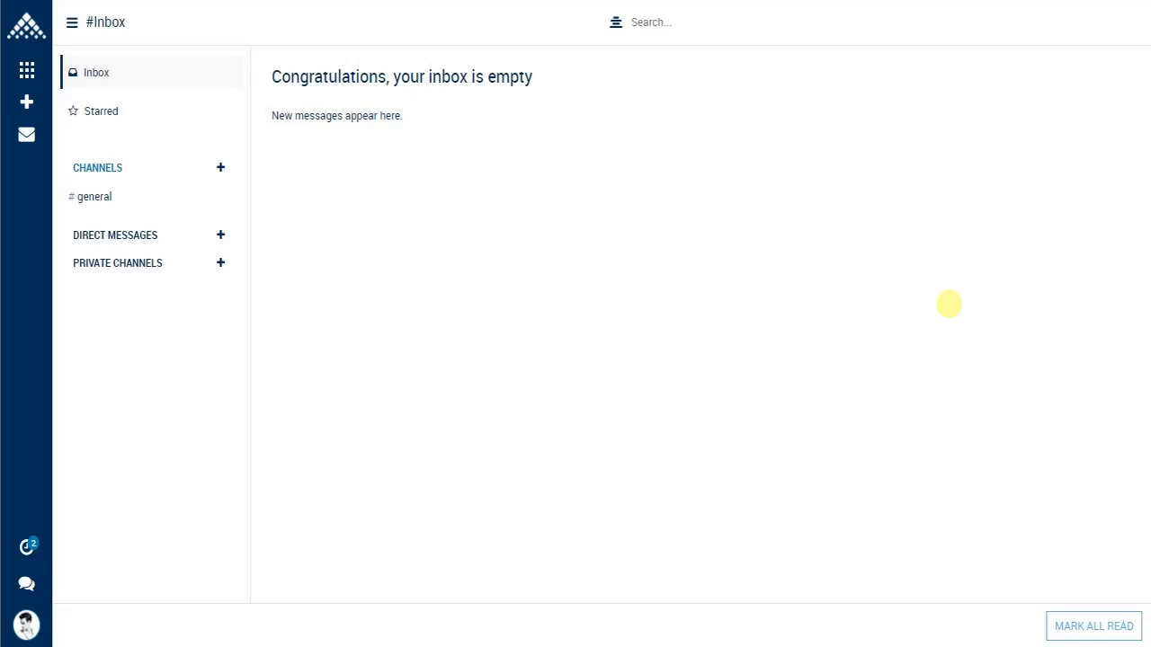
Open the Pos Scale list from the Retail module's configuration.
left_click(27, 70)
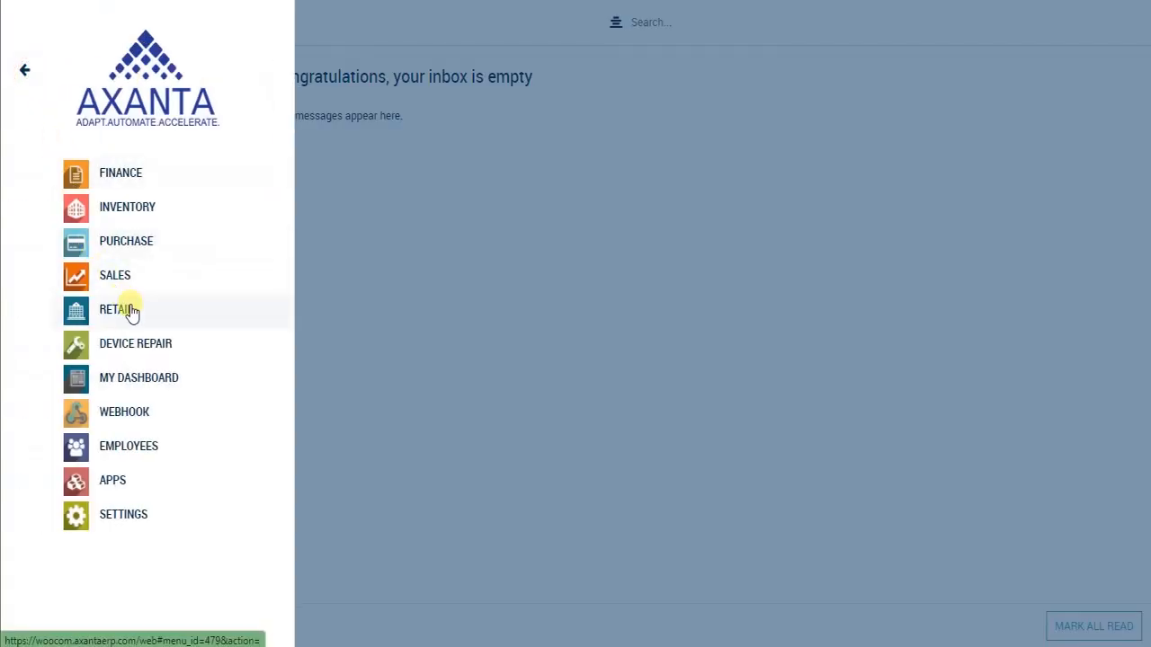
left_click(131, 310)
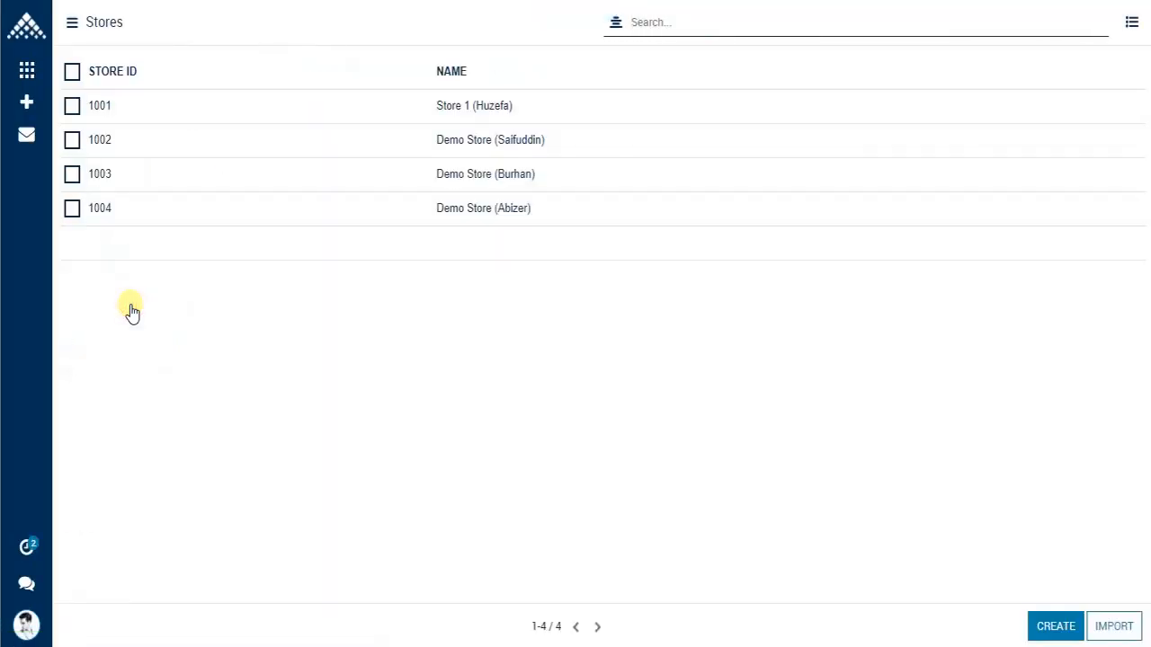
left_click(32, 102)
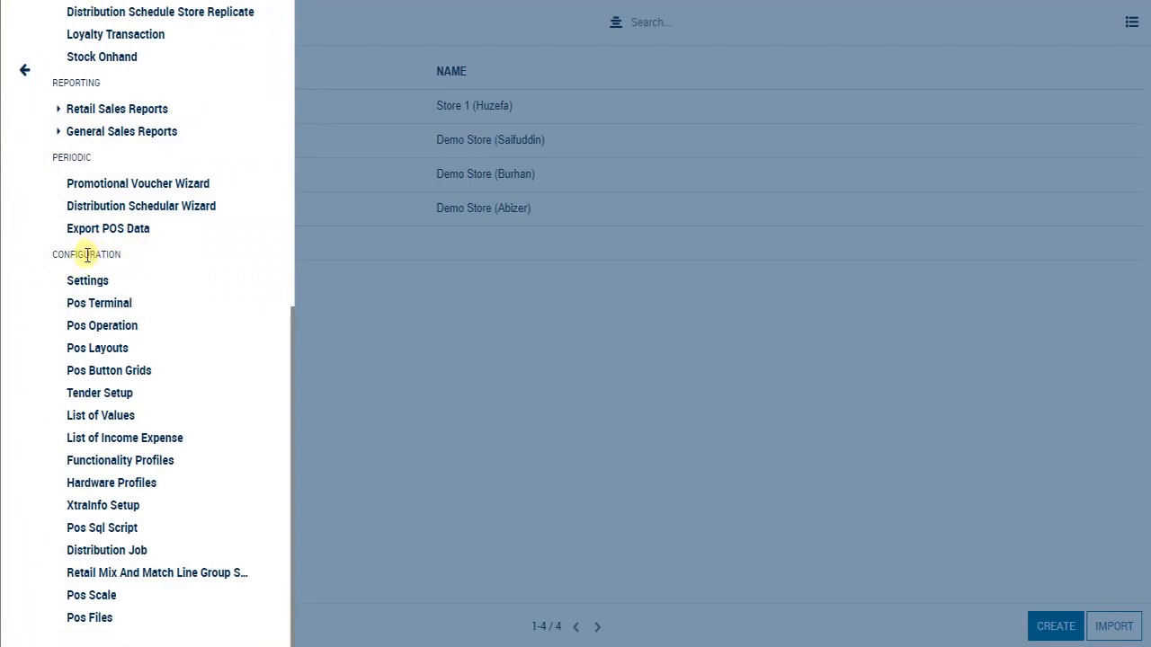
left_click_drag(67, 256, 115, 254)
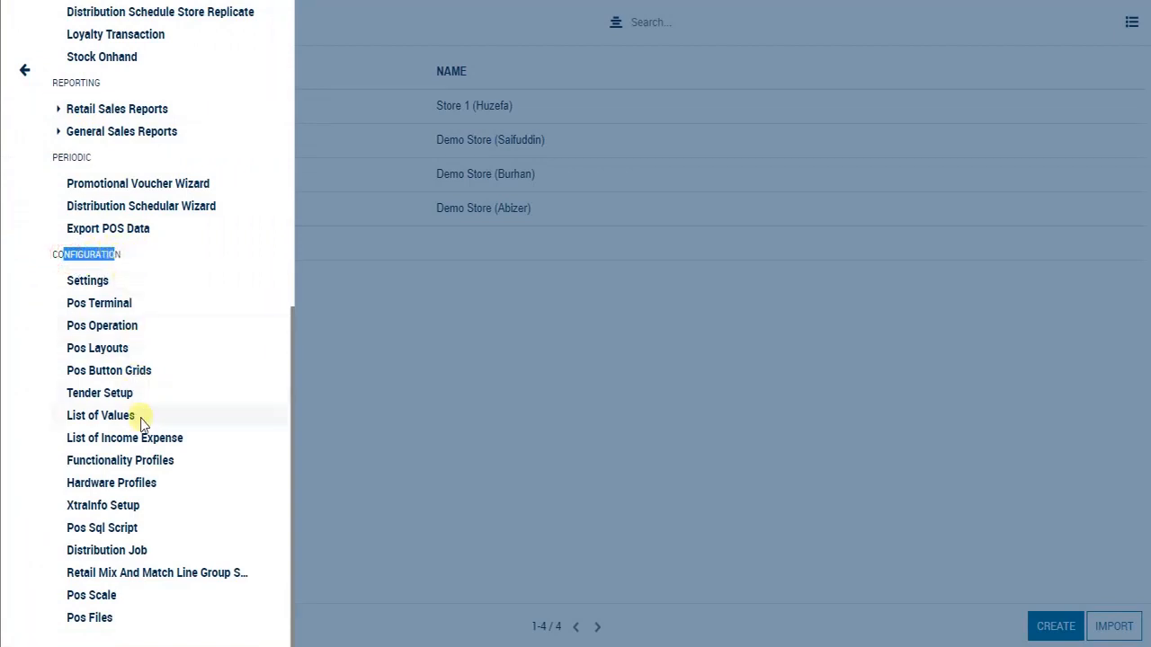
left_click(106, 597)
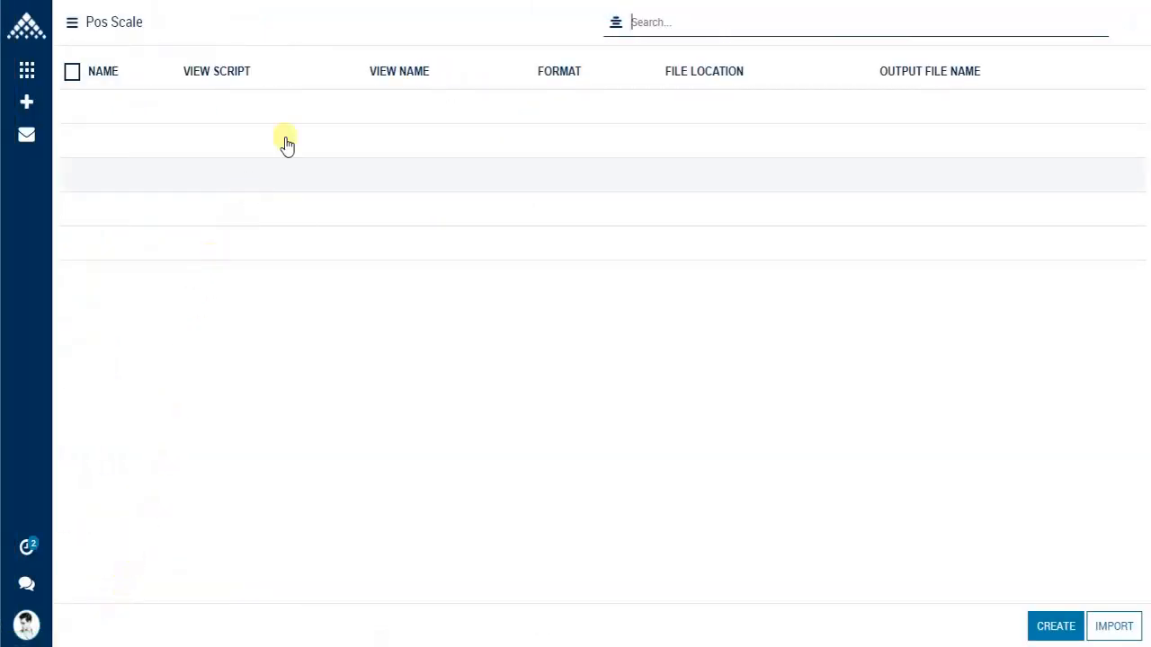
Start a new POS scale record and name it "Mettler Toledo".
left_click(1052, 625)
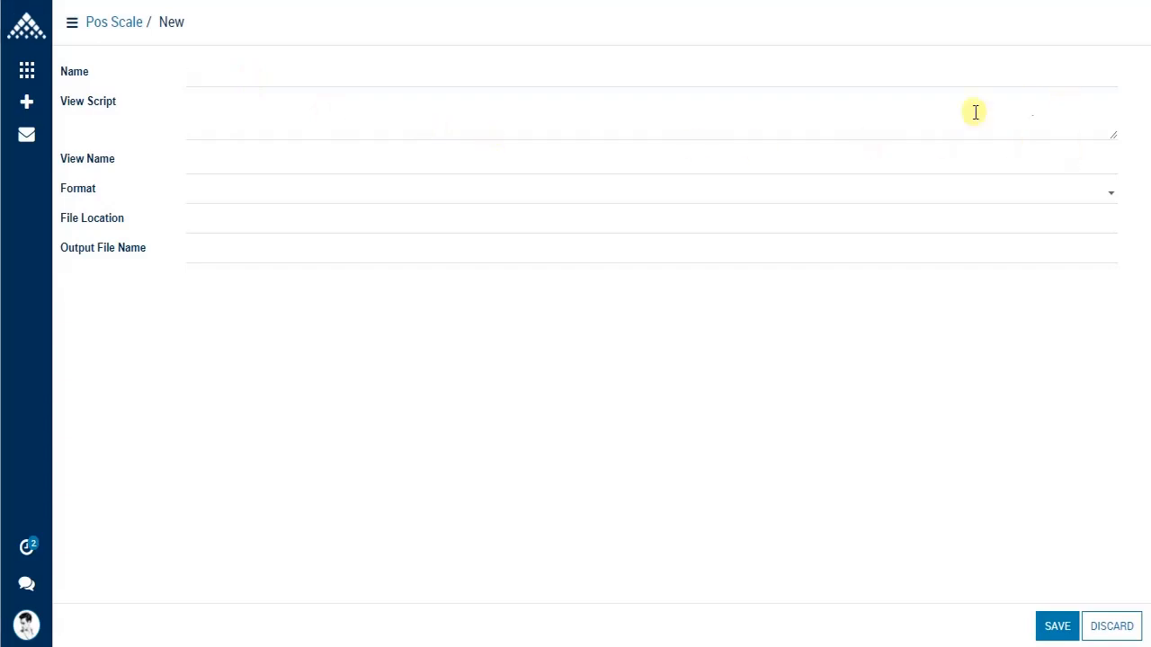
left_click(274, 84)
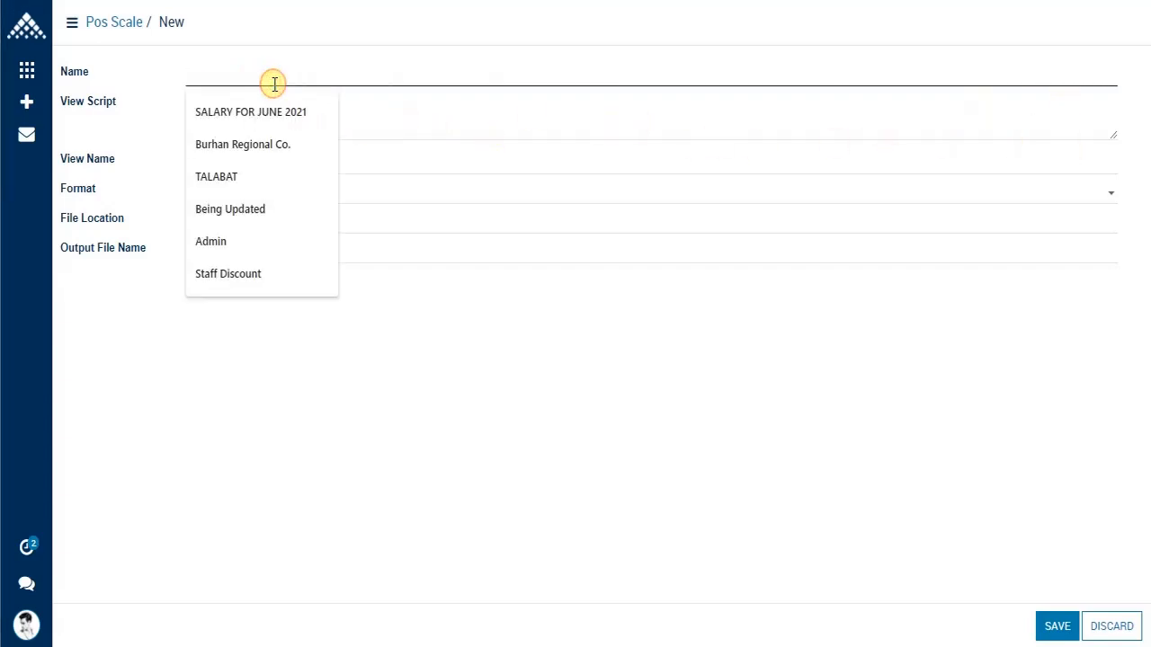
type("Mettler Toledo")
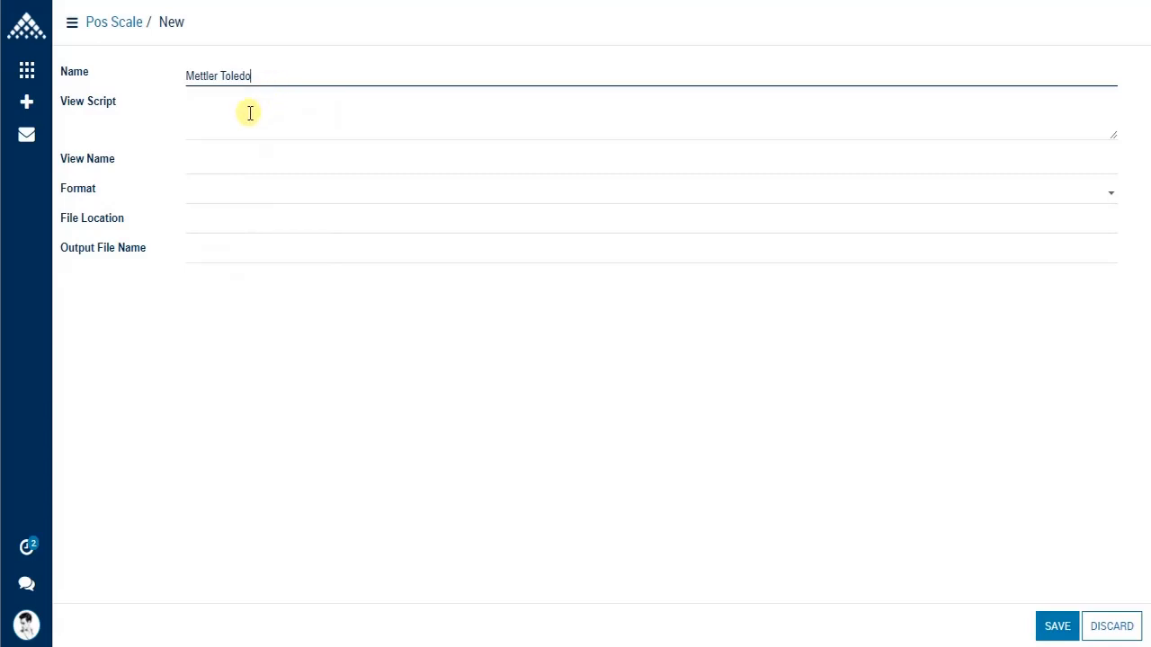
left_click(250, 113)
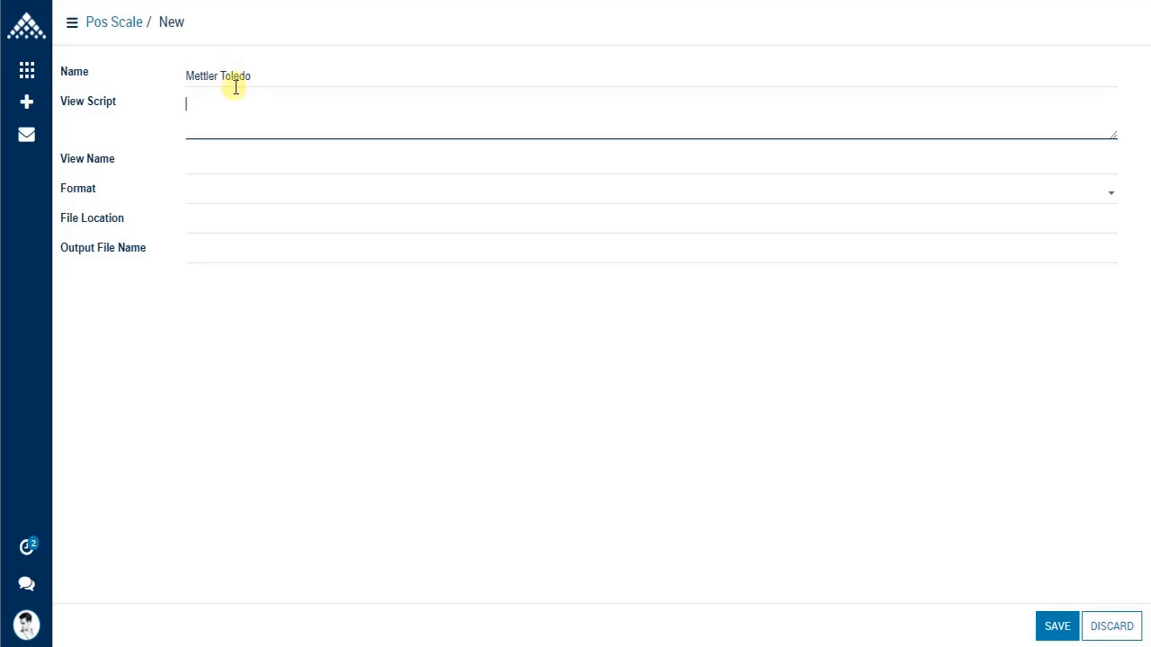
Set the scale record's view name to SCALE_VIEW.
left_click(207, 157)
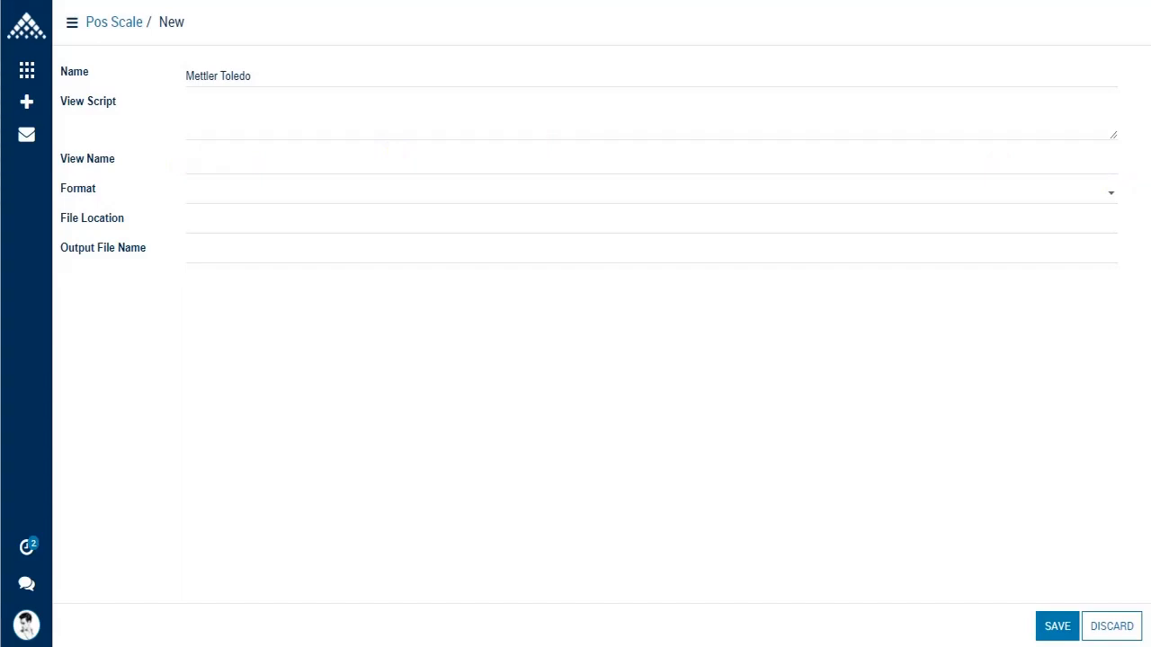
left_click(193, 164)
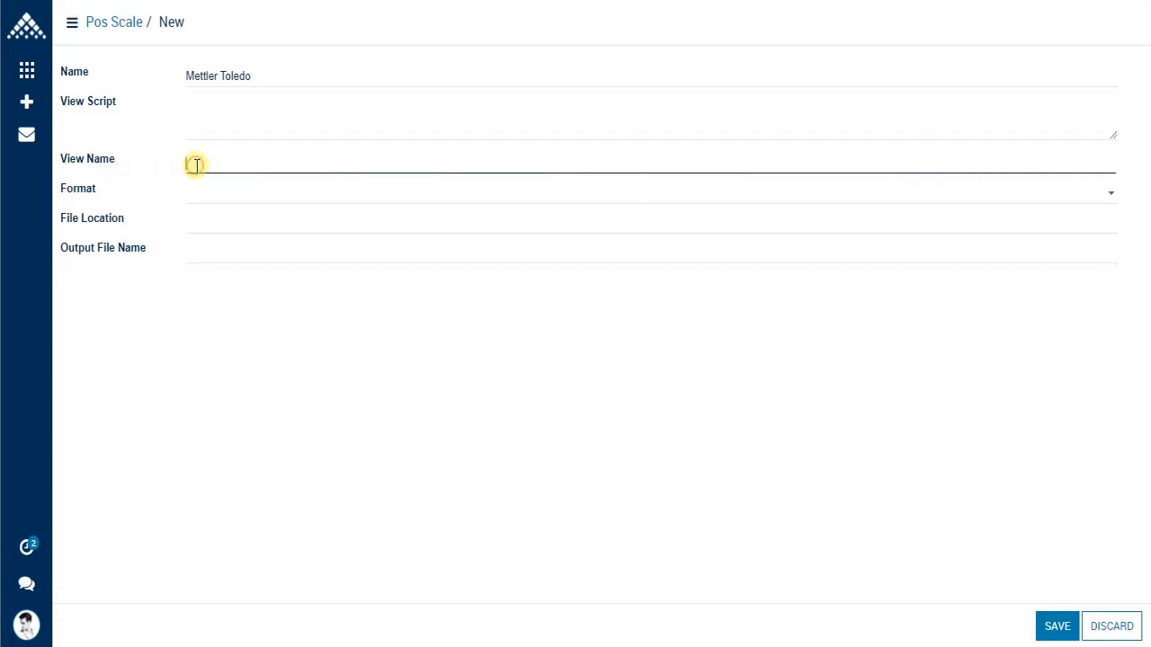
type("scale_view")
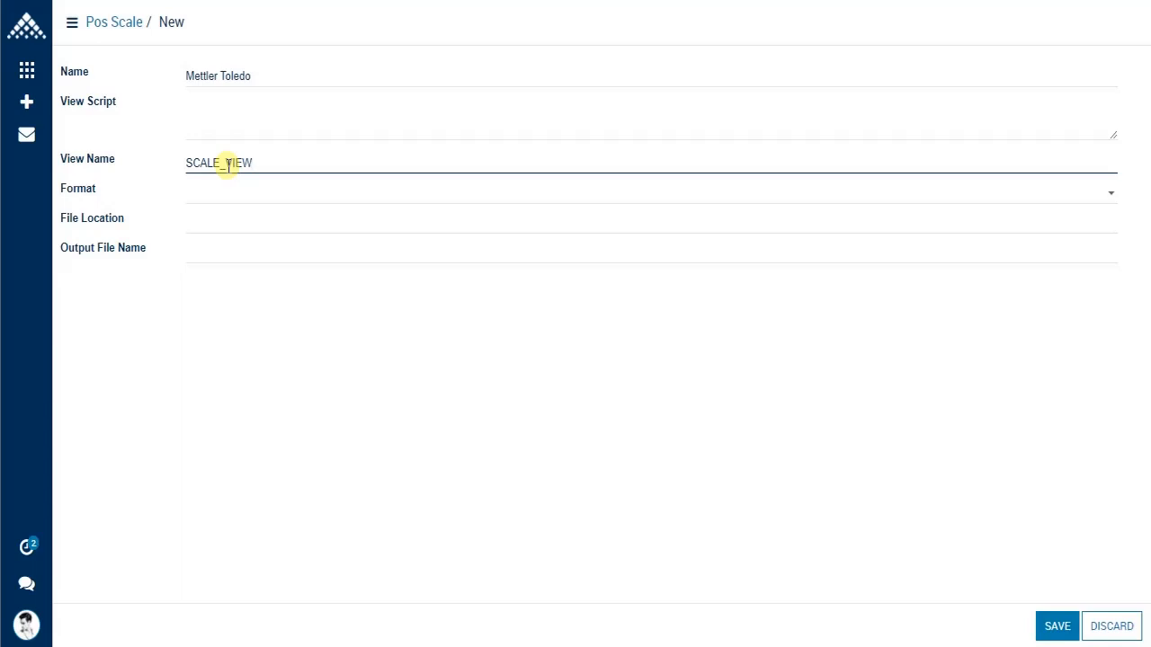
left_click_drag(260, 163, 185, 163)
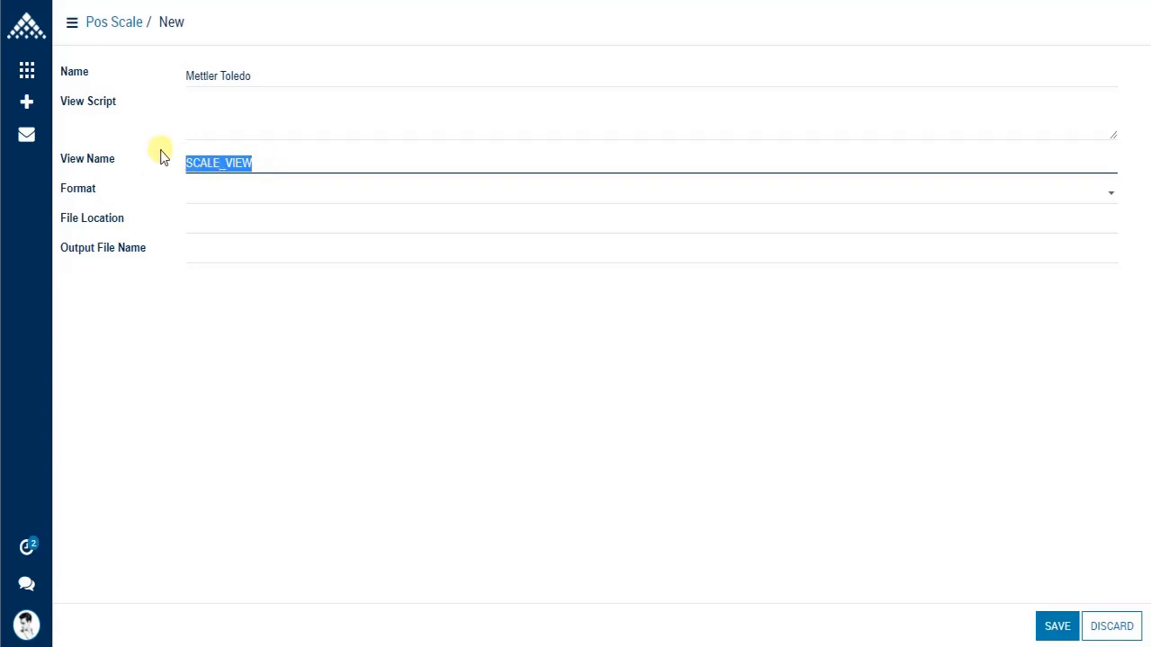
Set the scale's format to EXCEL and its file location to C:\SCALE.
left_click(205, 200)
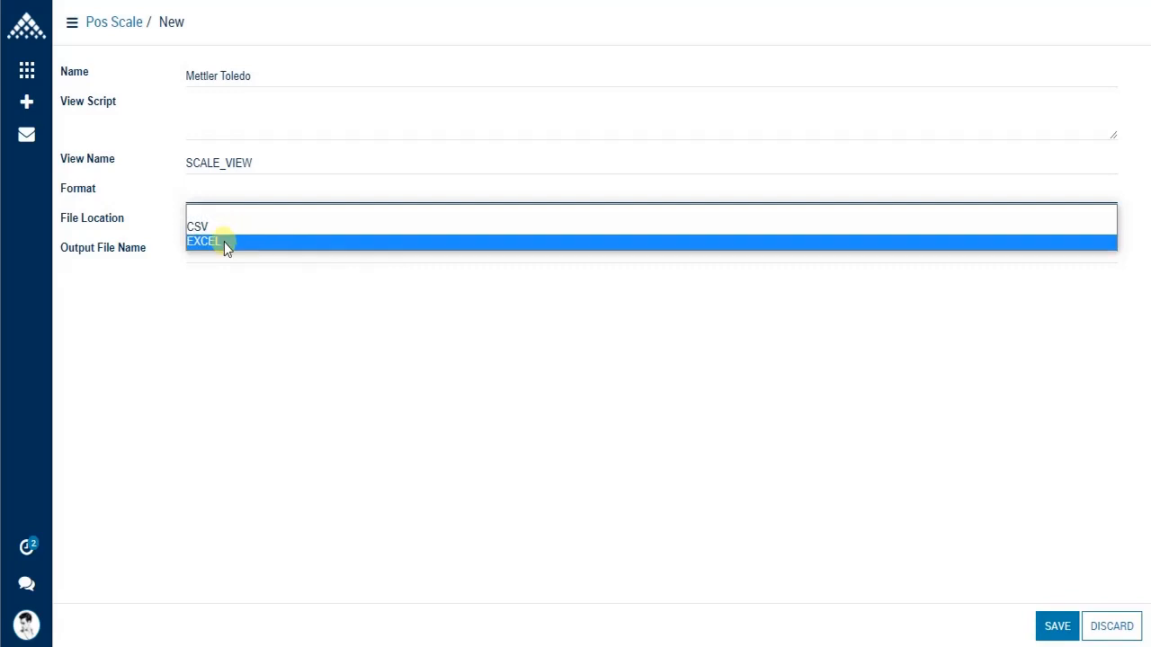
left_click(224, 242)
left_click(229, 220)
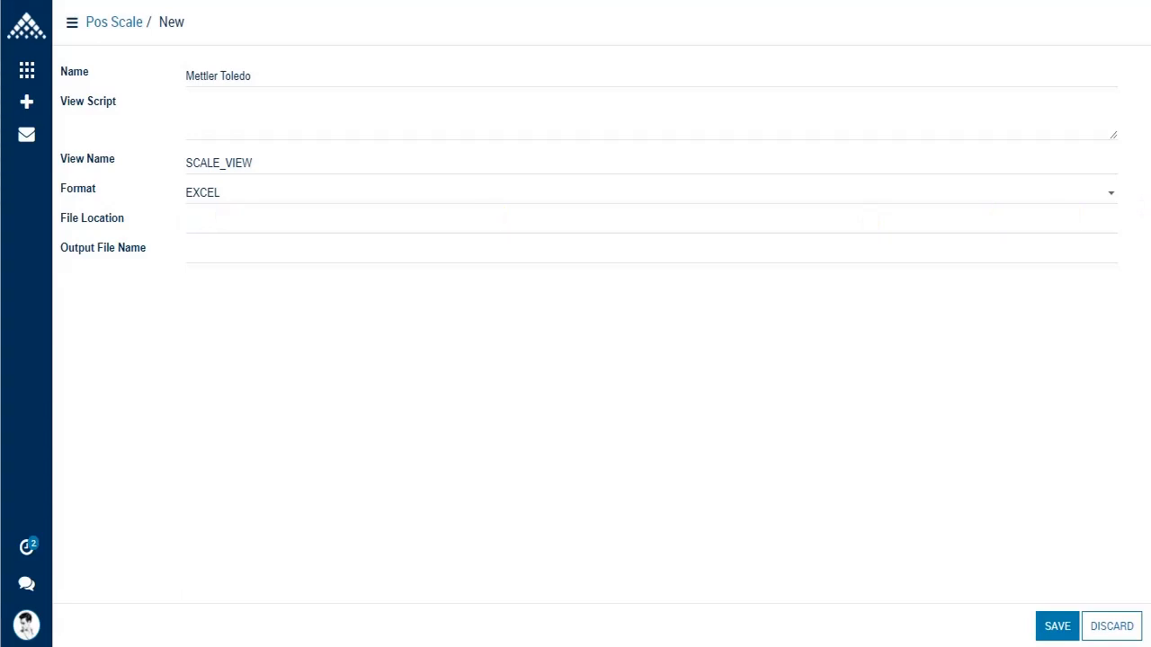
left_click(403, 223)
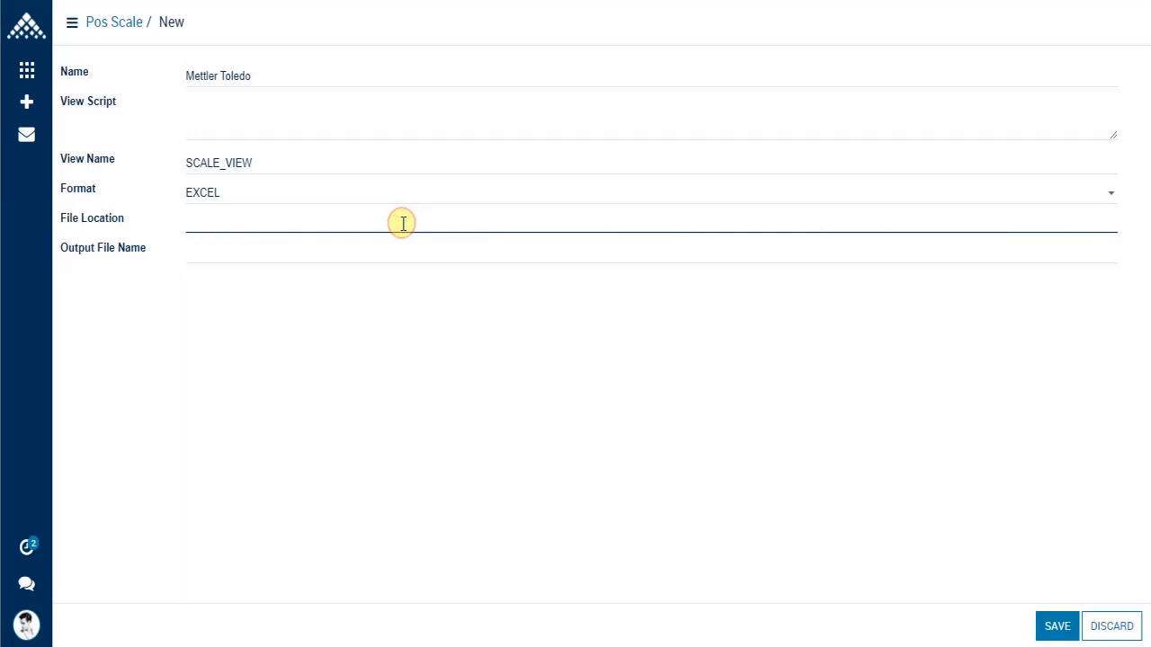
type("C:\\SCALE")
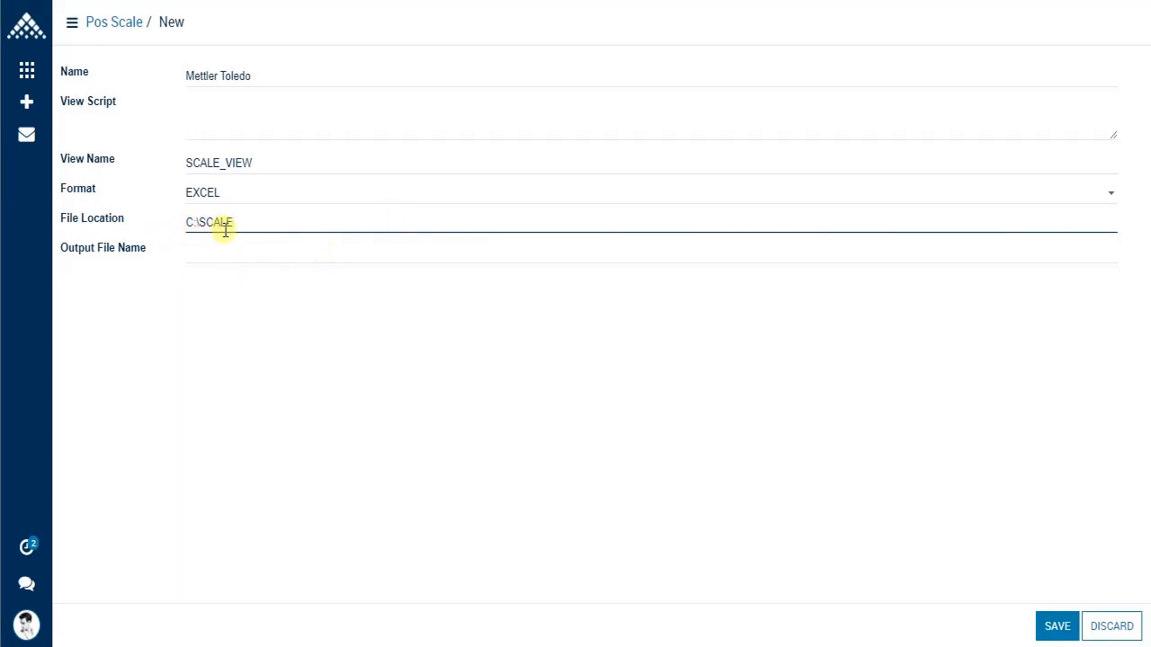
left_click_drag(235, 225, 188, 228)
Set the output file name to SCALE_PLU and save the scale record.
left_click(206, 254)
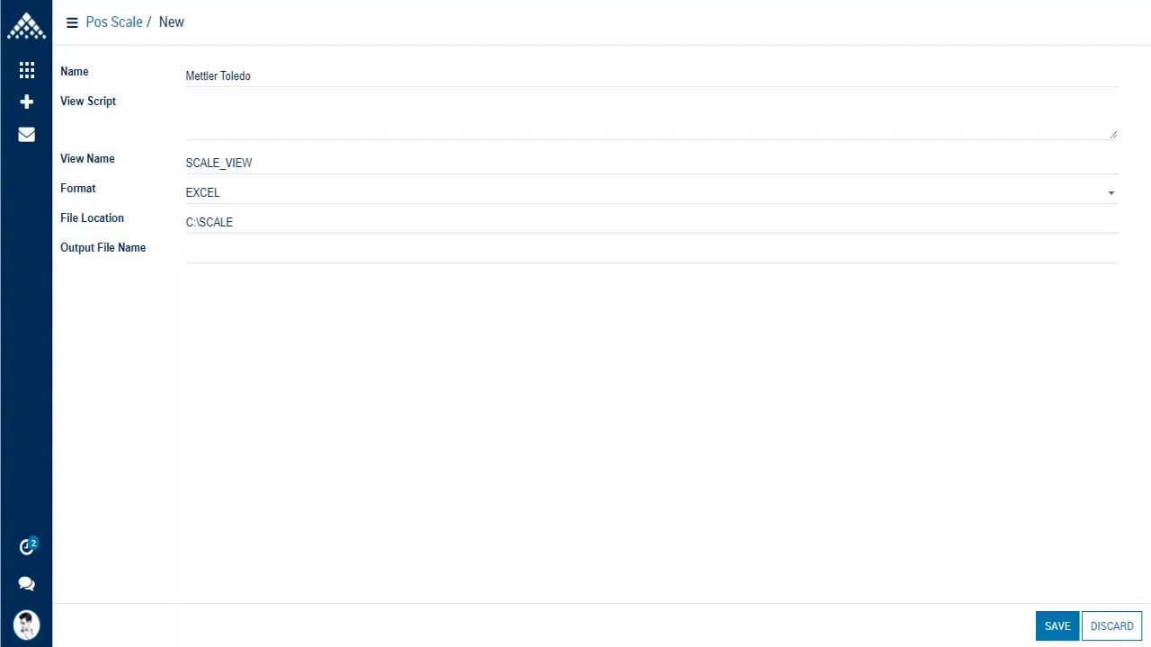
left_click(266, 249)
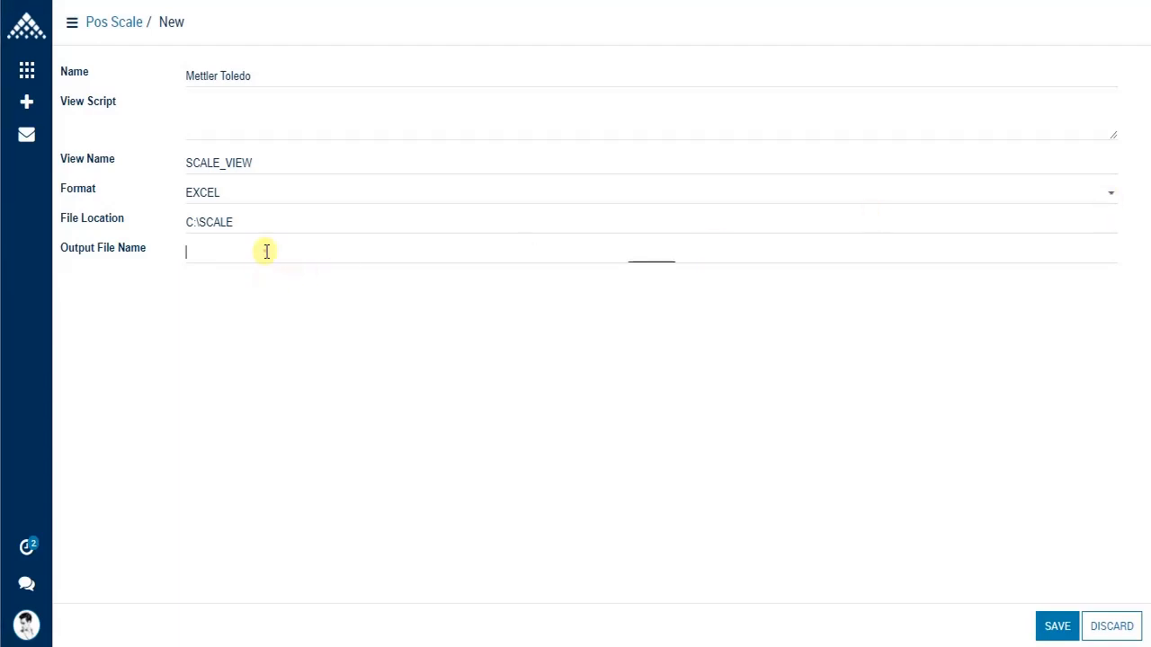
type("SCALE_PLU")
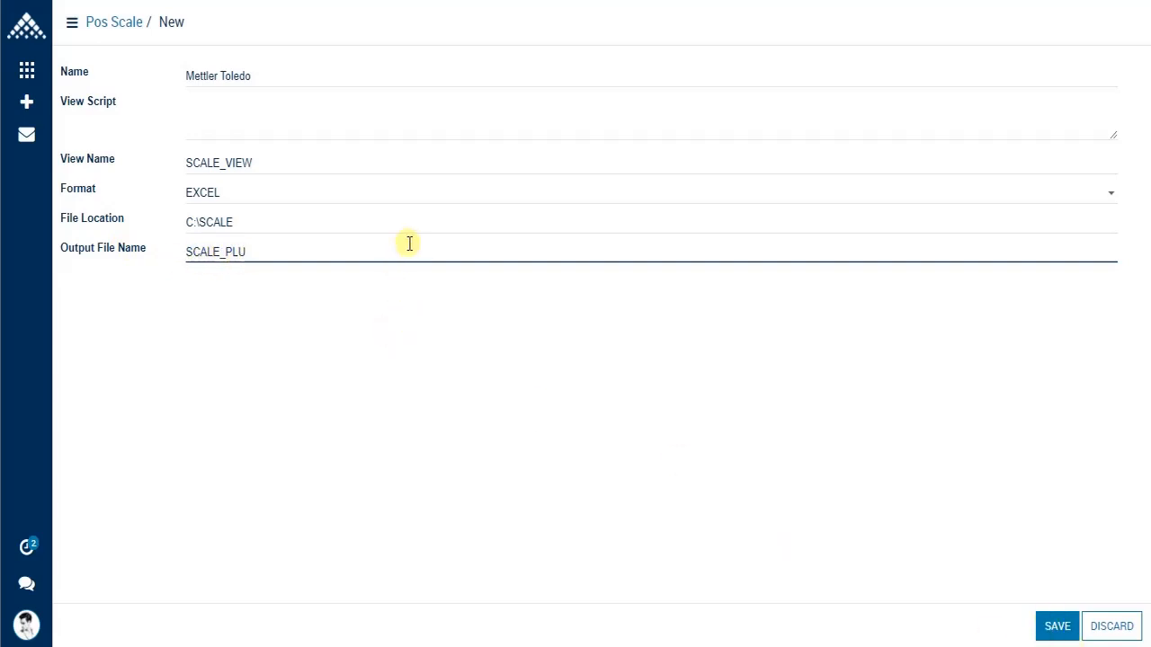
left_click(1053, 628)
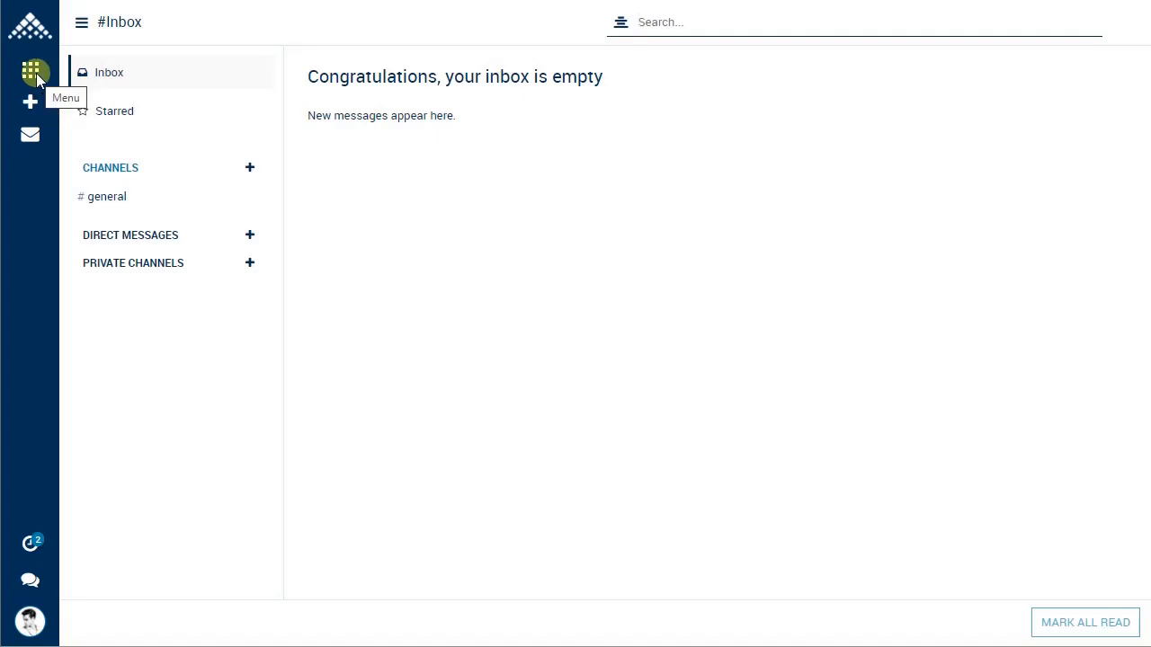
Open the Terminal 1 record among the POS terminals of store 1003 in the Retail module.
left_click(36, 73)
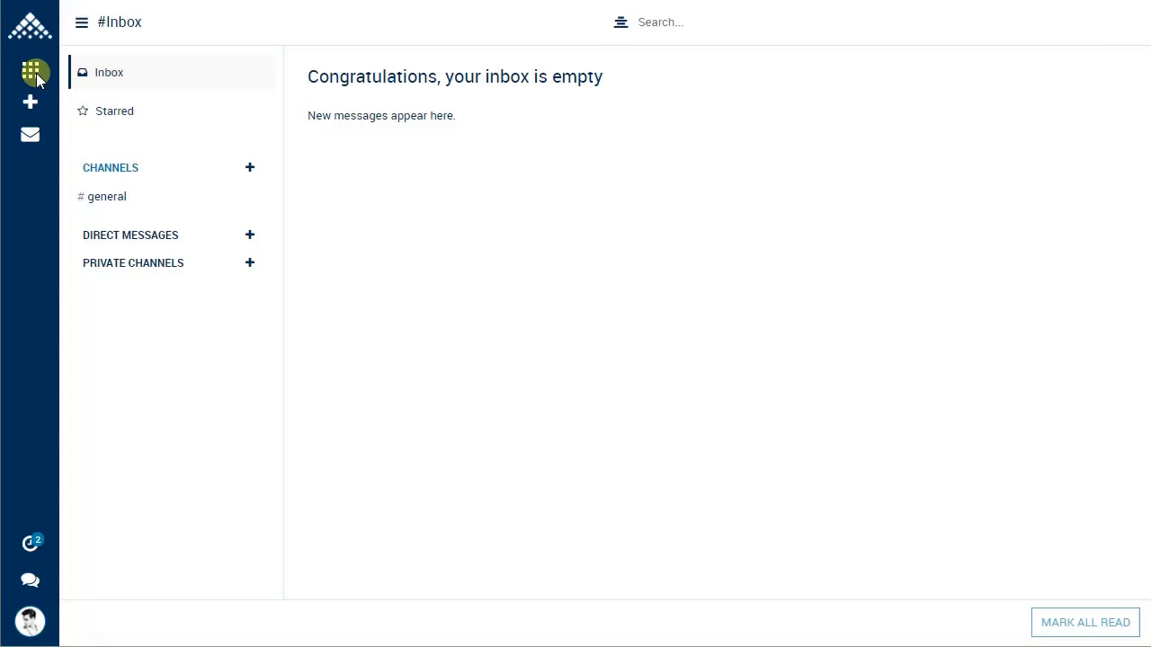
left_click(130, 326)
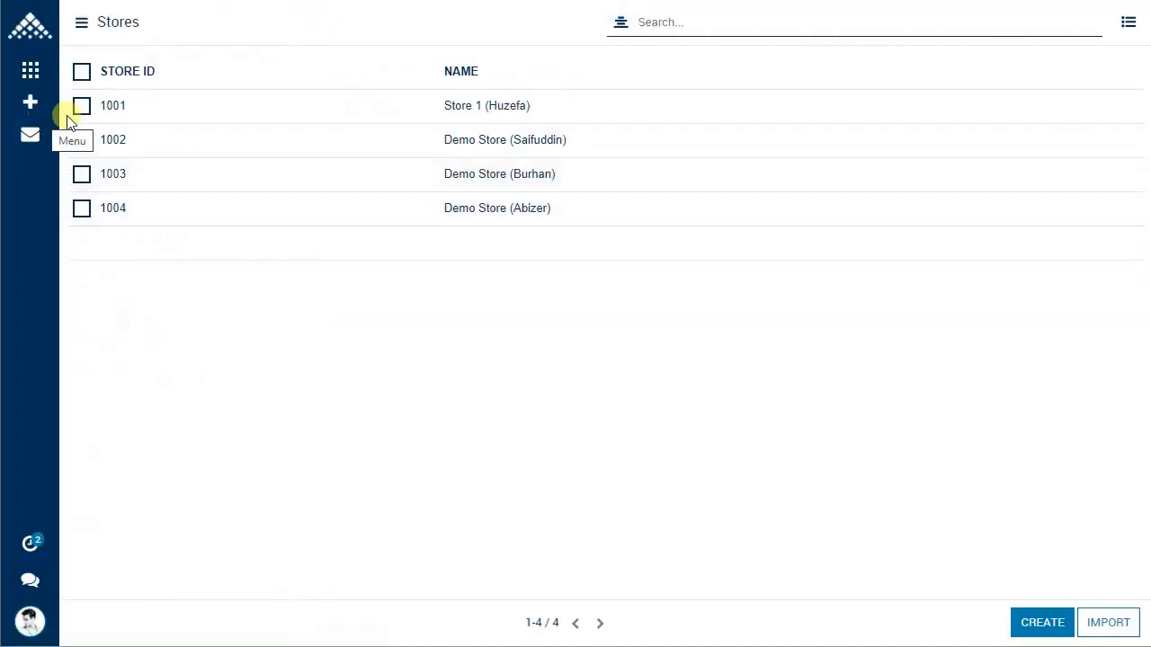
left_click(476, 178)
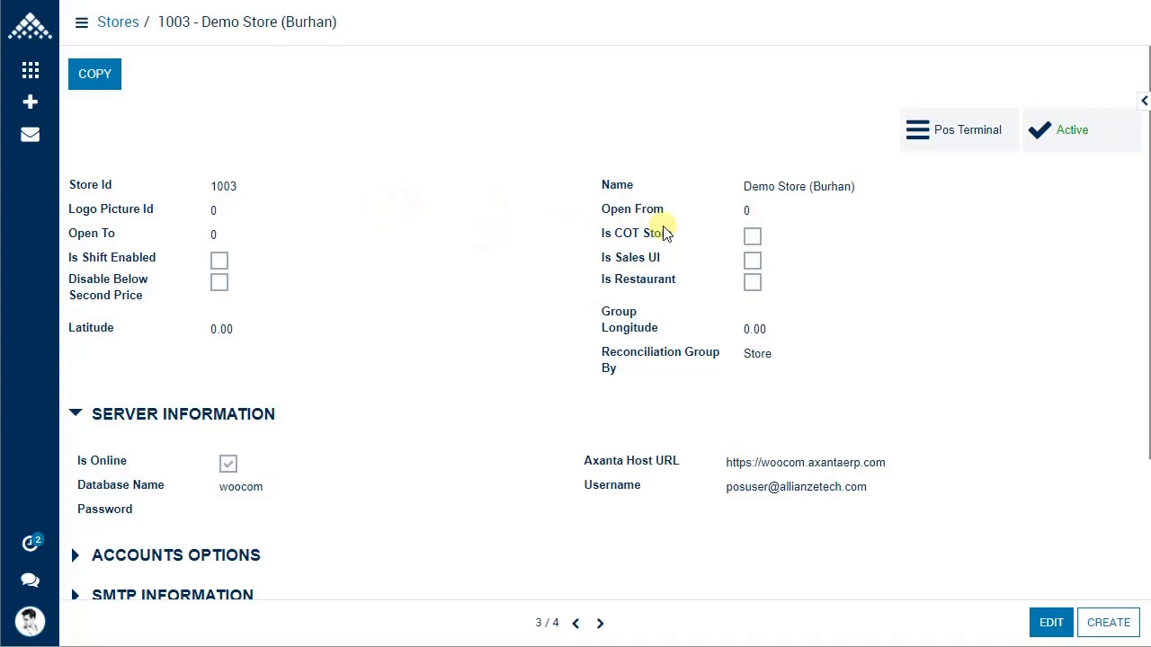
left_click(950, 140)
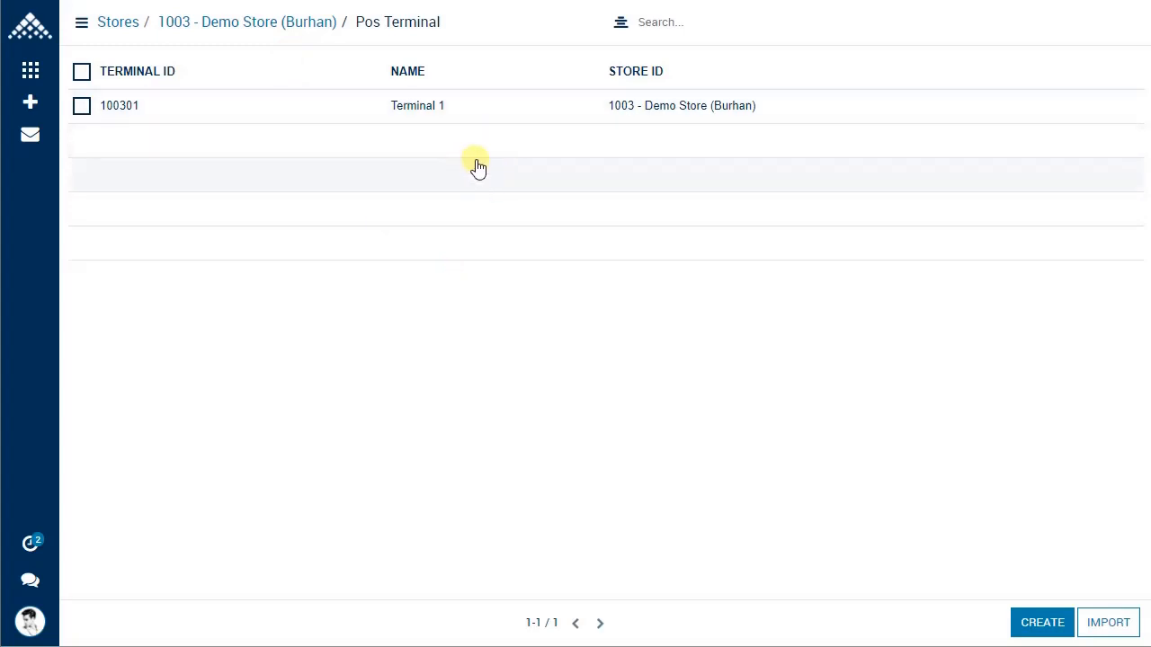
left_click(416, 121)
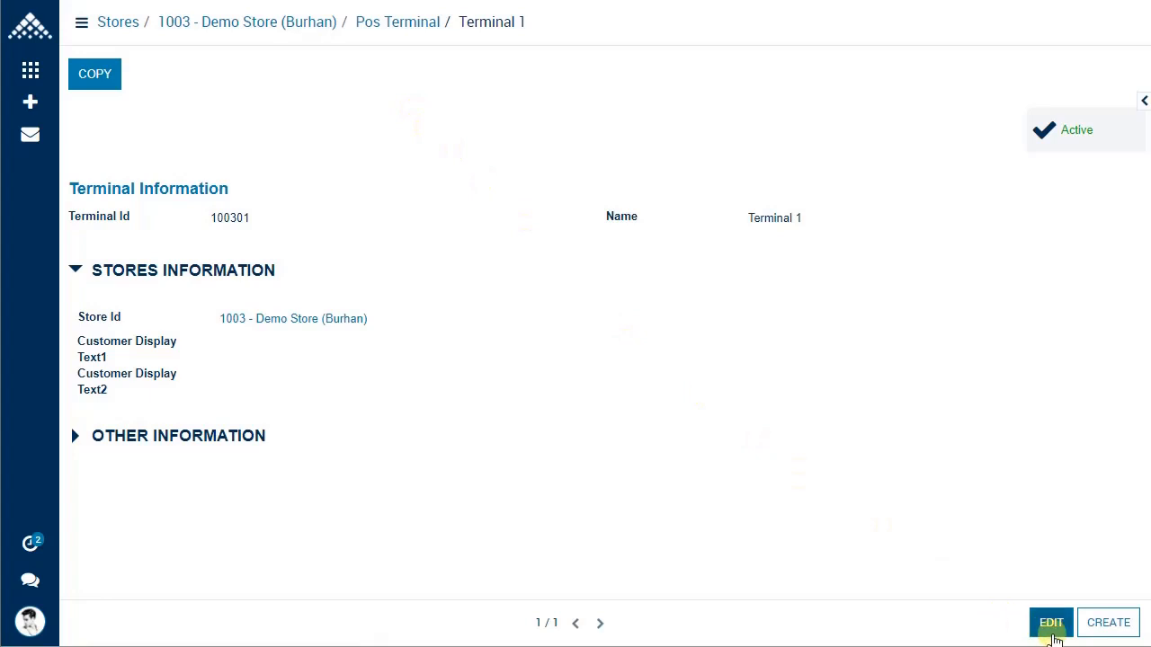
Edit Terminal 1 to use Mettler Toledo as the scale in its other information, and save the terminal.
left_click(1050, 623)
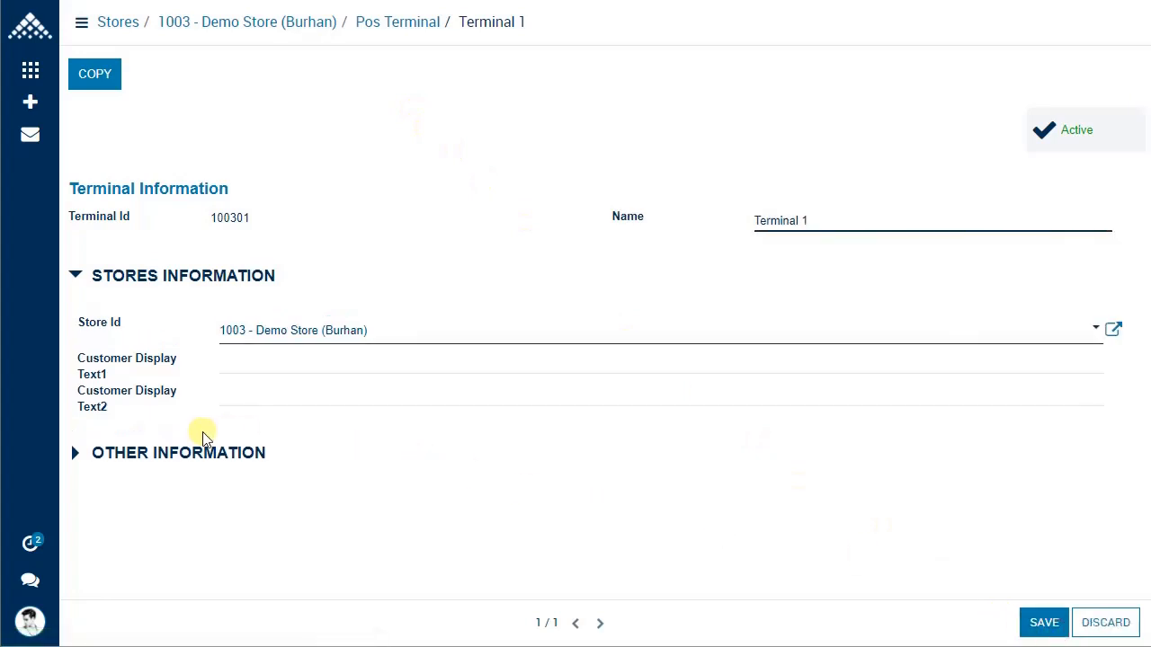
left_click(78, 457)
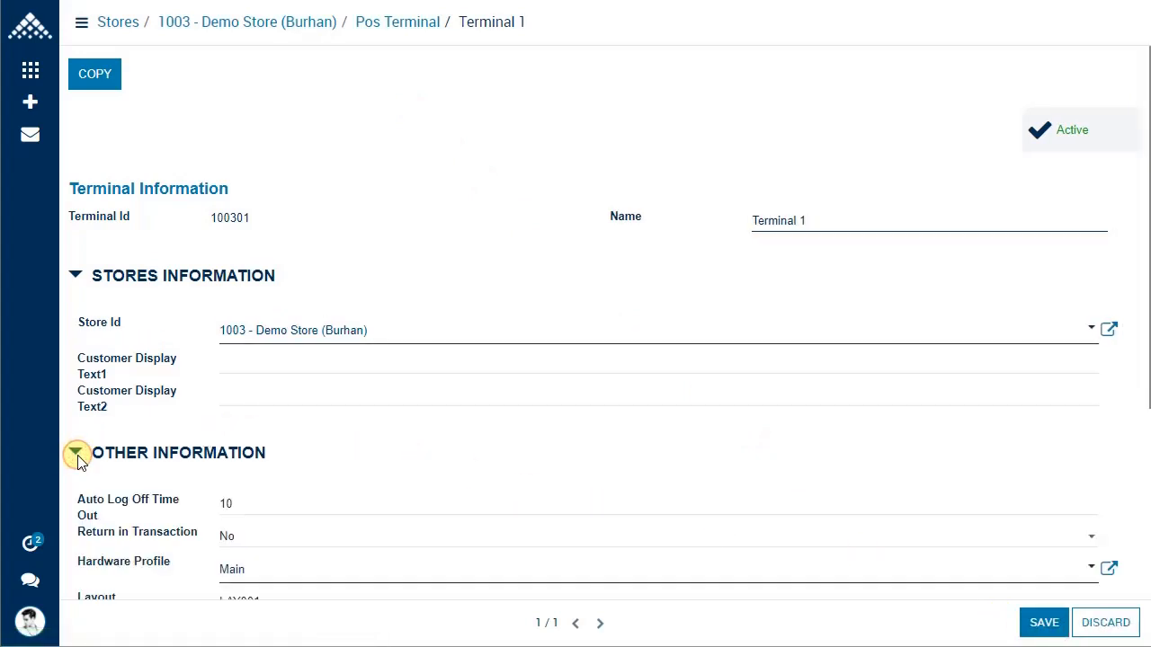
scroll(78, 457, "down", 3)
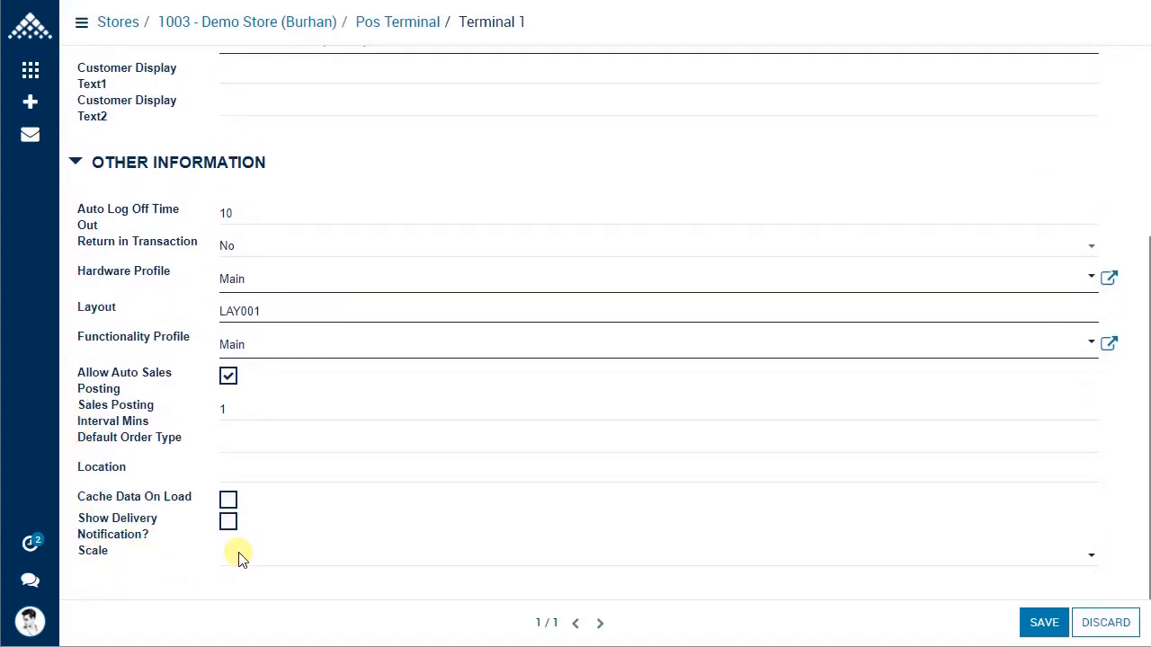
left_click(233, 563)
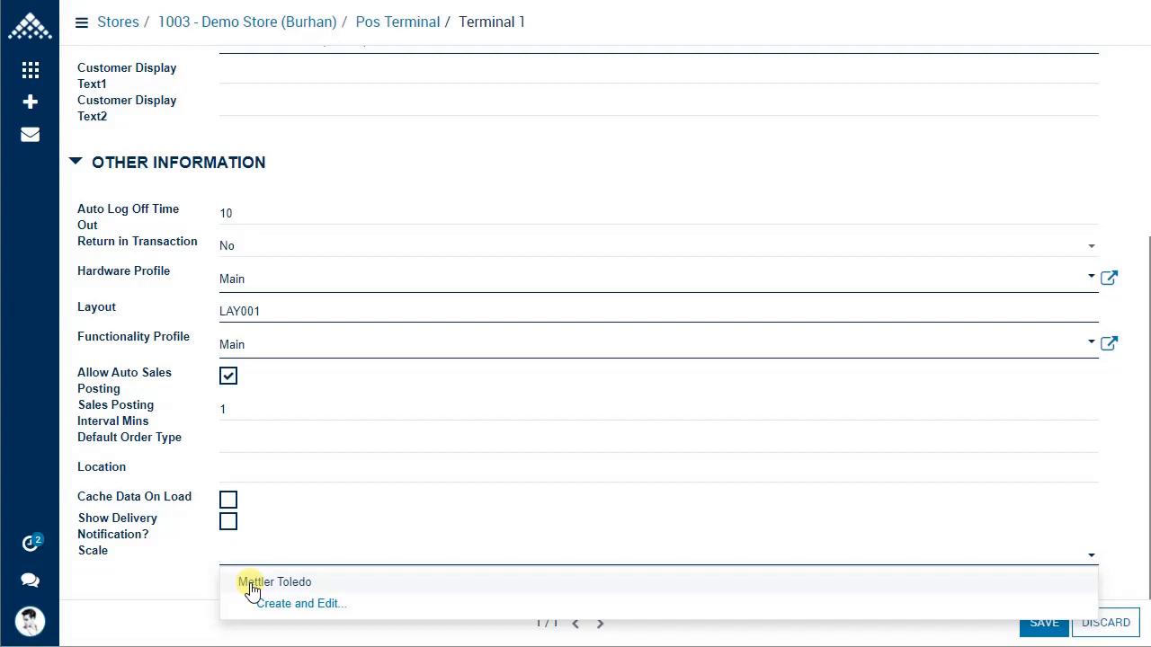
left_click(252, 584)
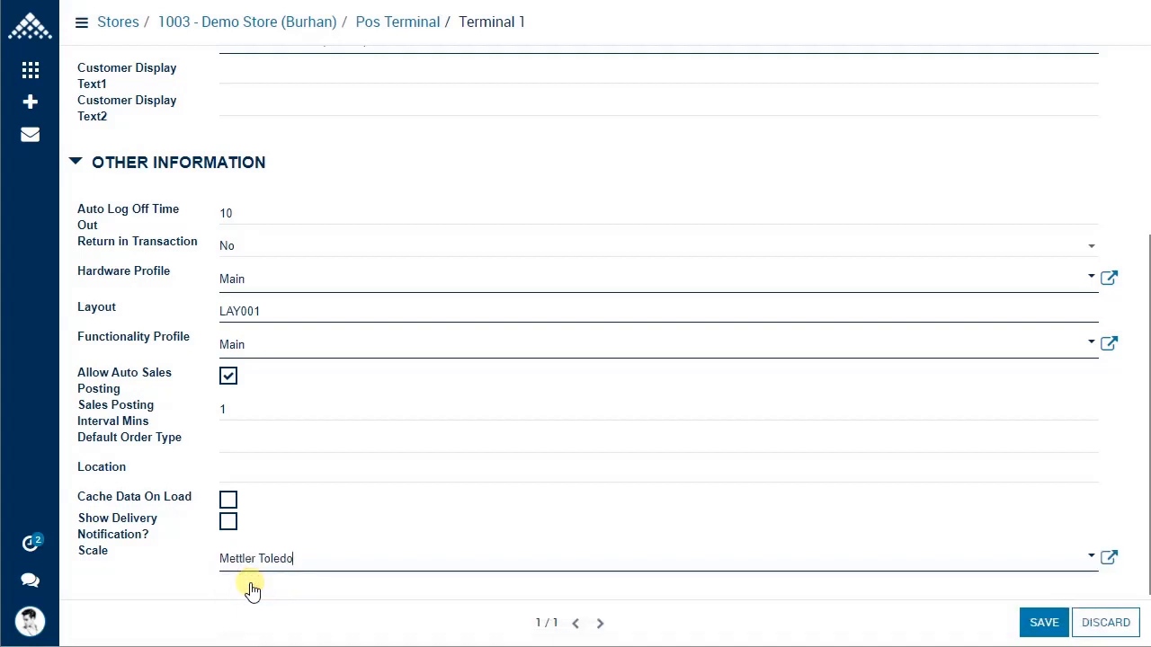
left_click(1034, 627)
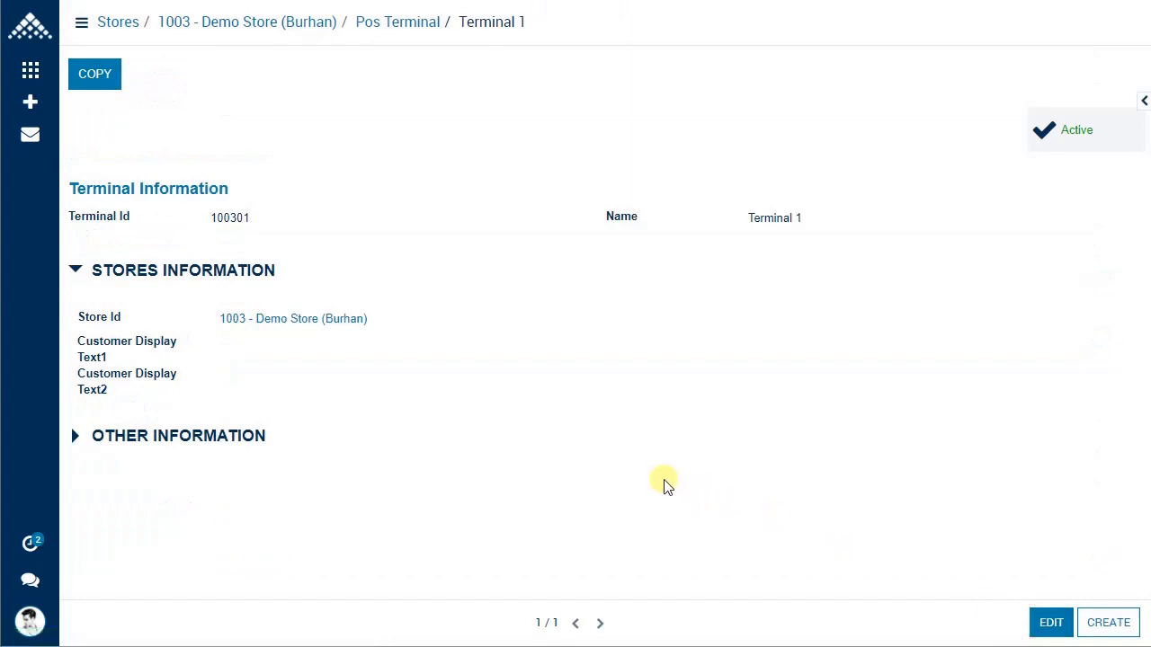
Review the scale assignment in the saved terminal's other information.
left_click(200, 435)
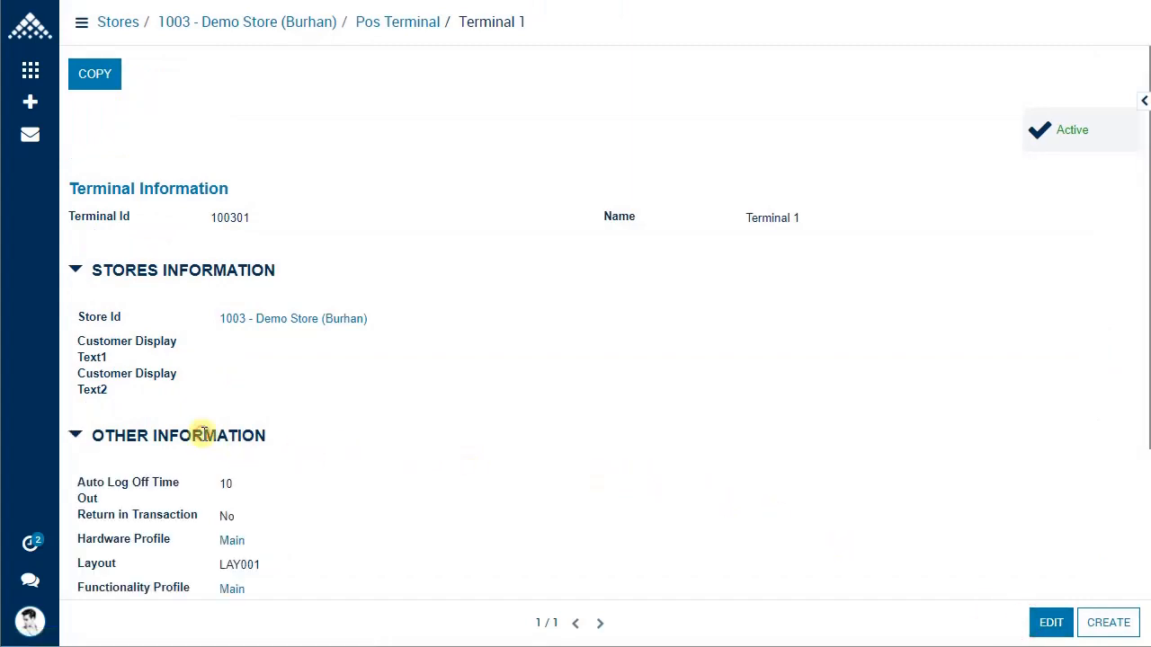
scroll(288, 440, "down", 3)
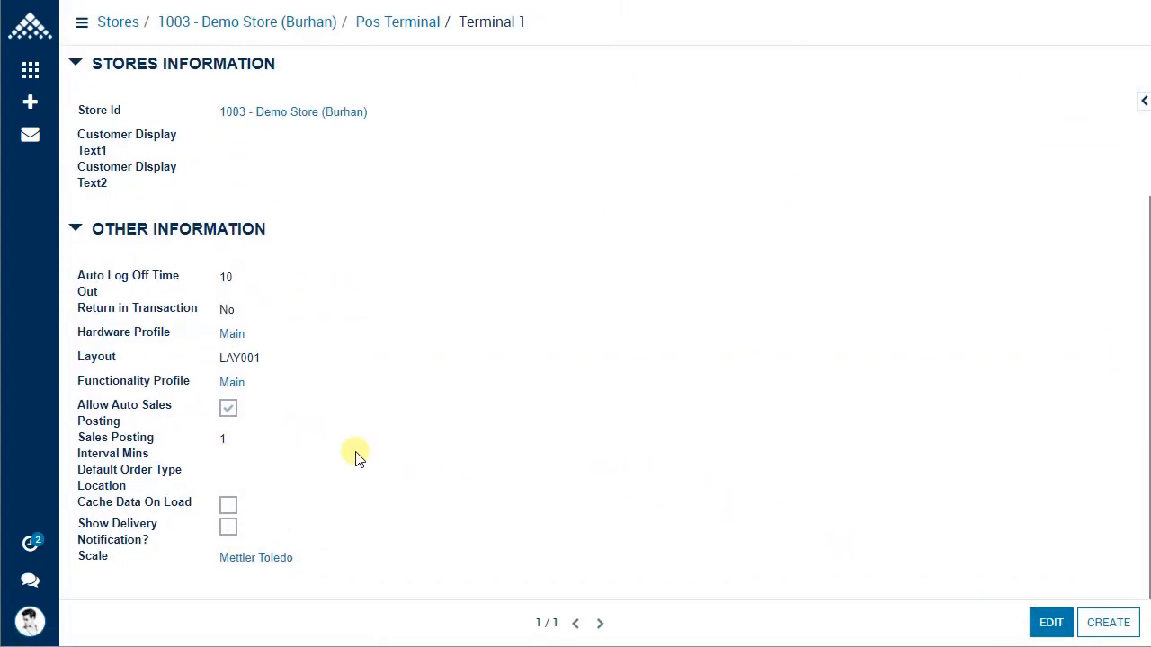
scroll(355, 458, "up", 3)
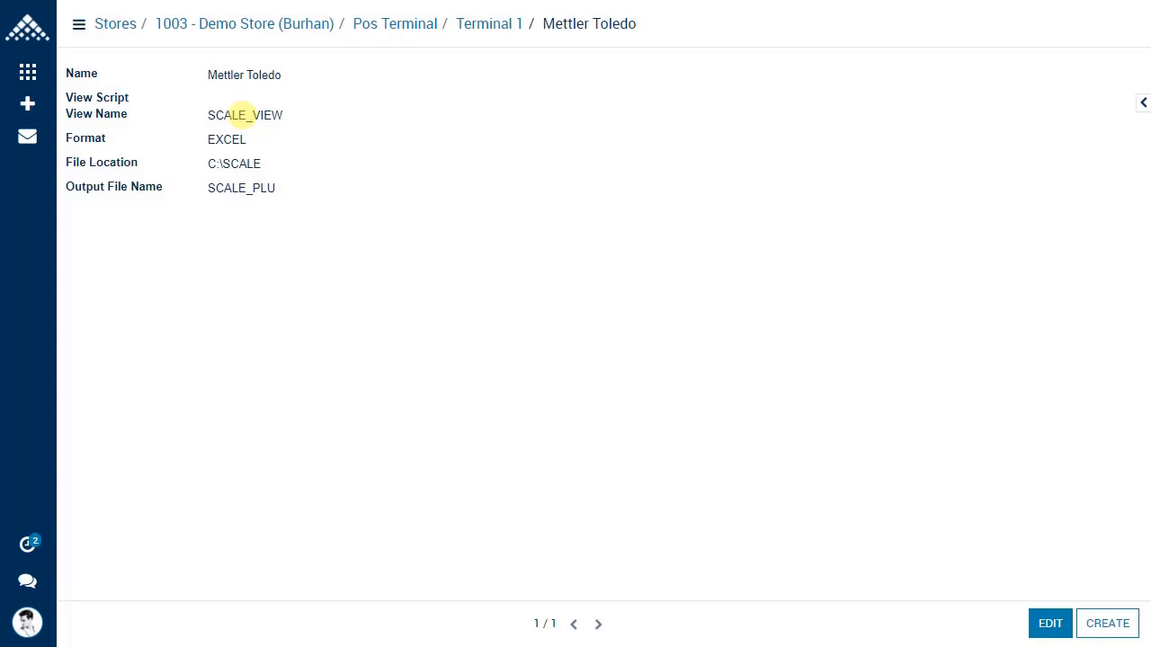
Switch to SQL Server Management Studio, review the CREATE VIEW script for the scale's view name SCALE_VIEW, and execute it on the WOOCOM database.
double_click(229, 114)
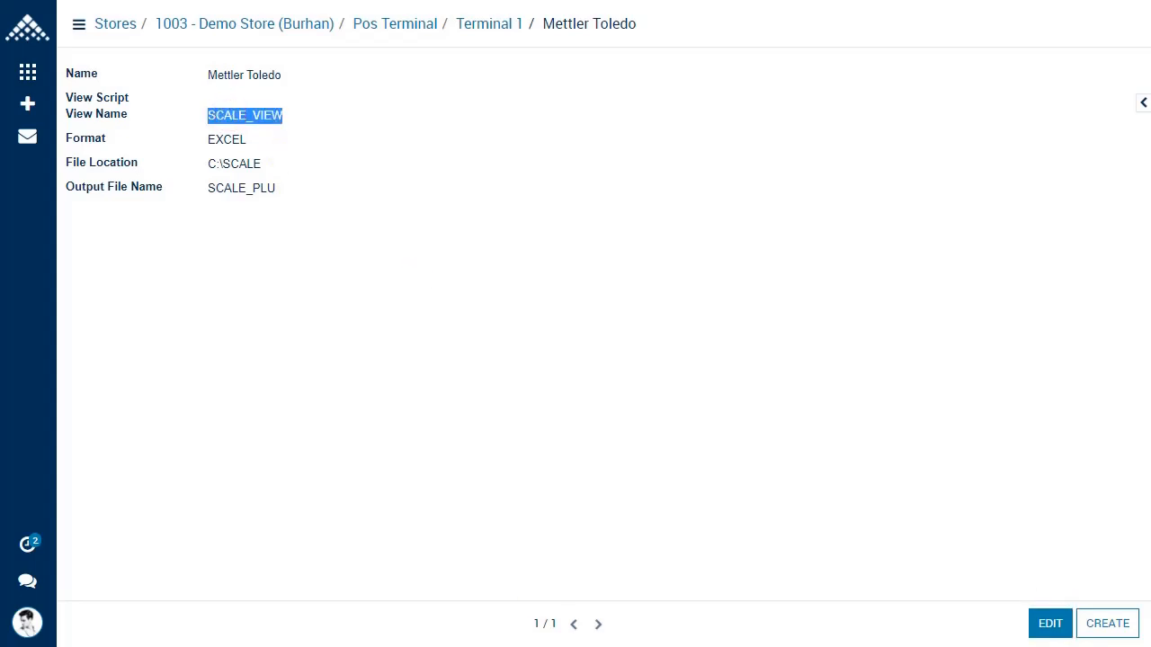
key("alt+Tab")
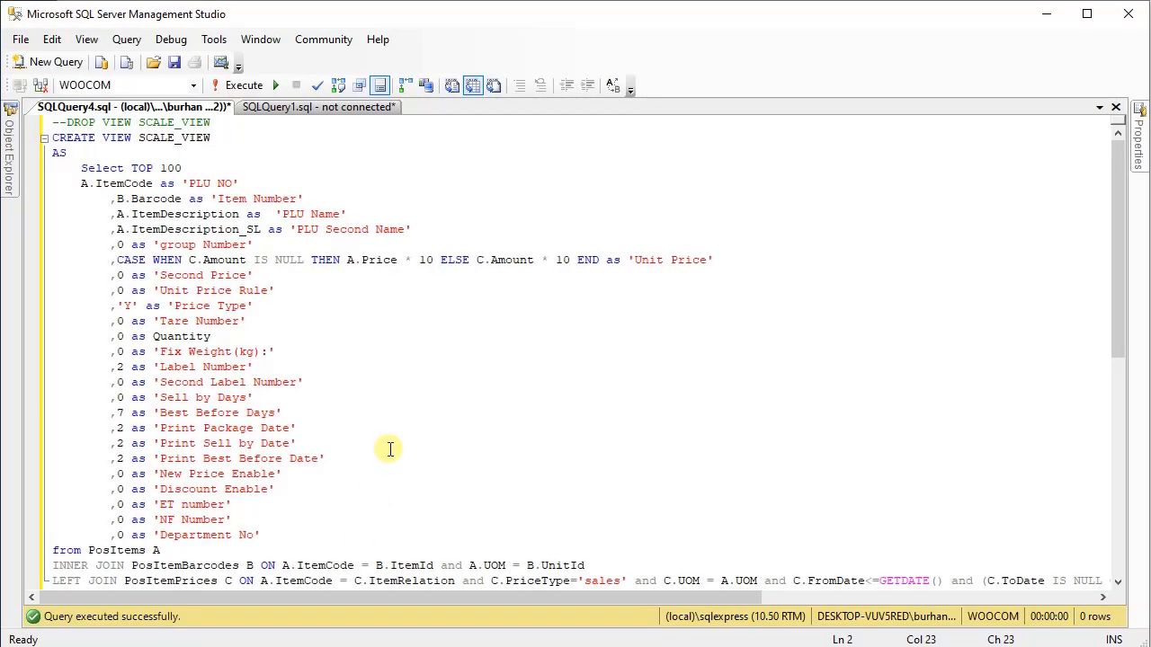
left_click(379, 415)
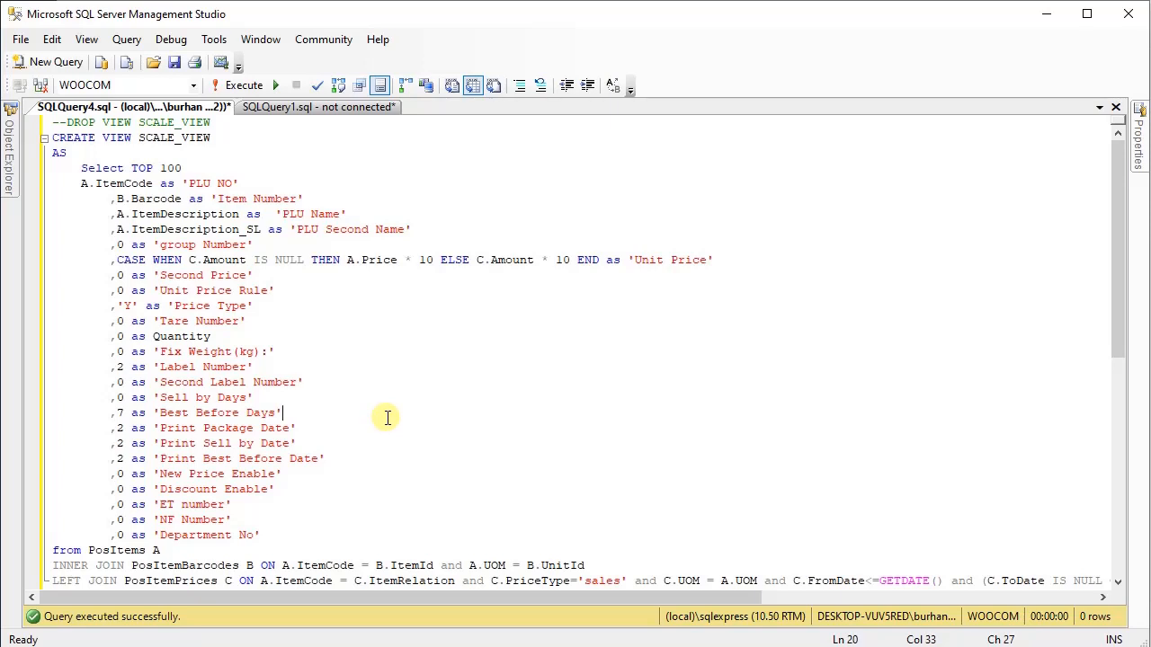
left_click(229, 91)
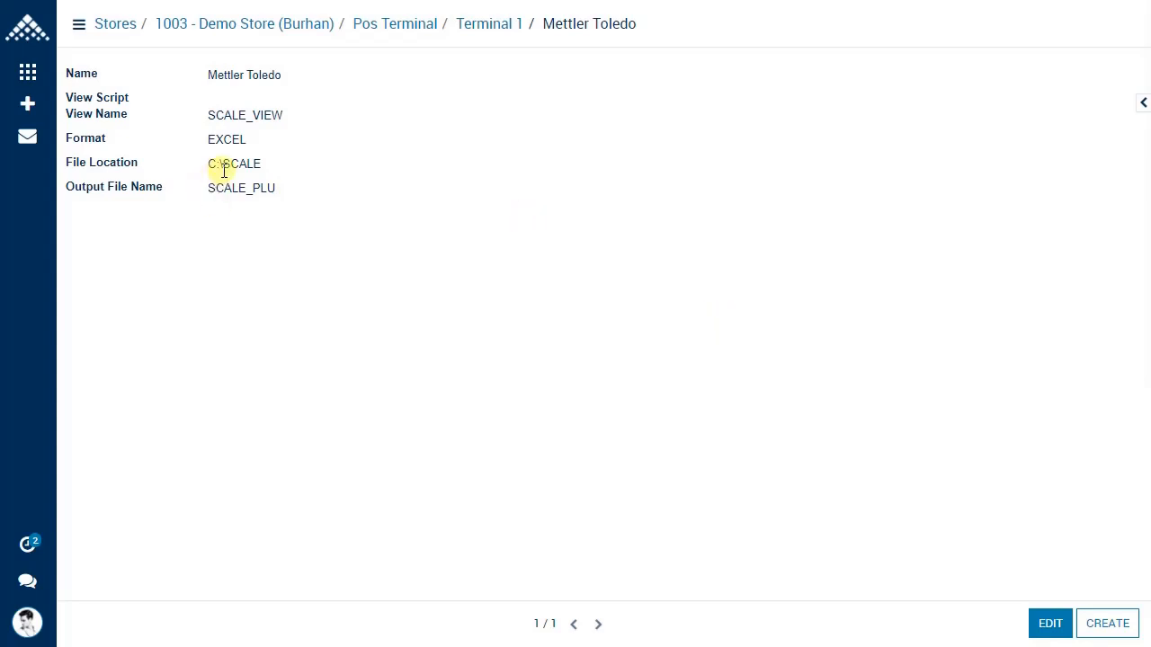
Switch to File Explorer and check that the Scale folder's path matches the scale record's file location, C:\SCALE.
key("alt+Tab")
key("alt+Tab")
key("Tab")
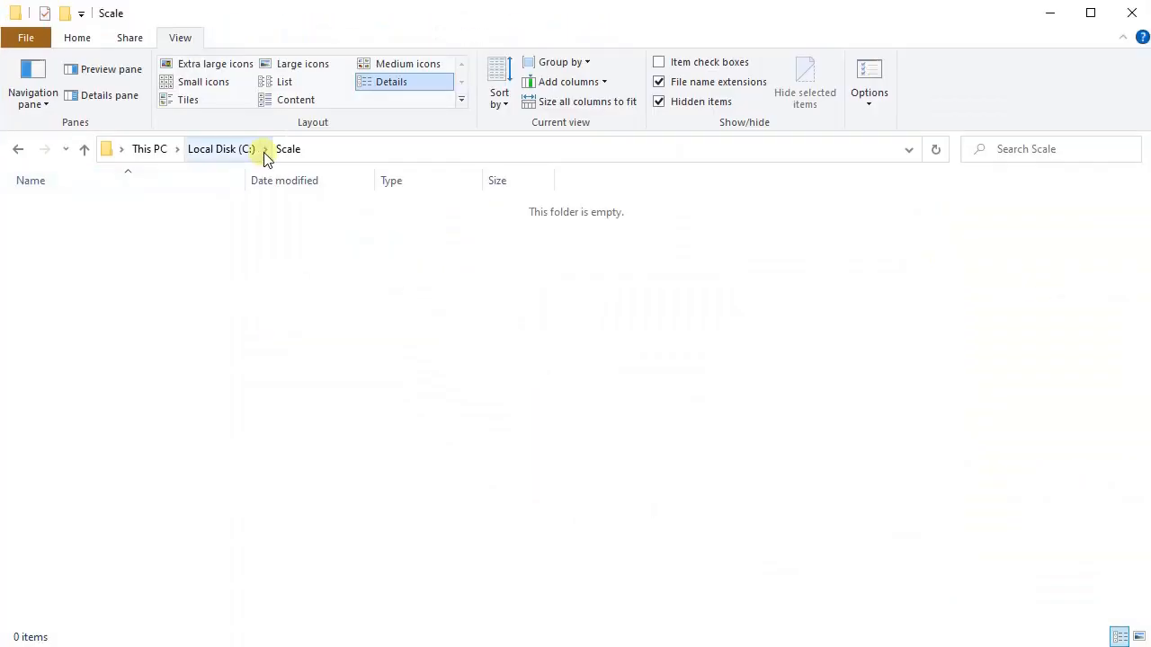
left_click(323, 155)
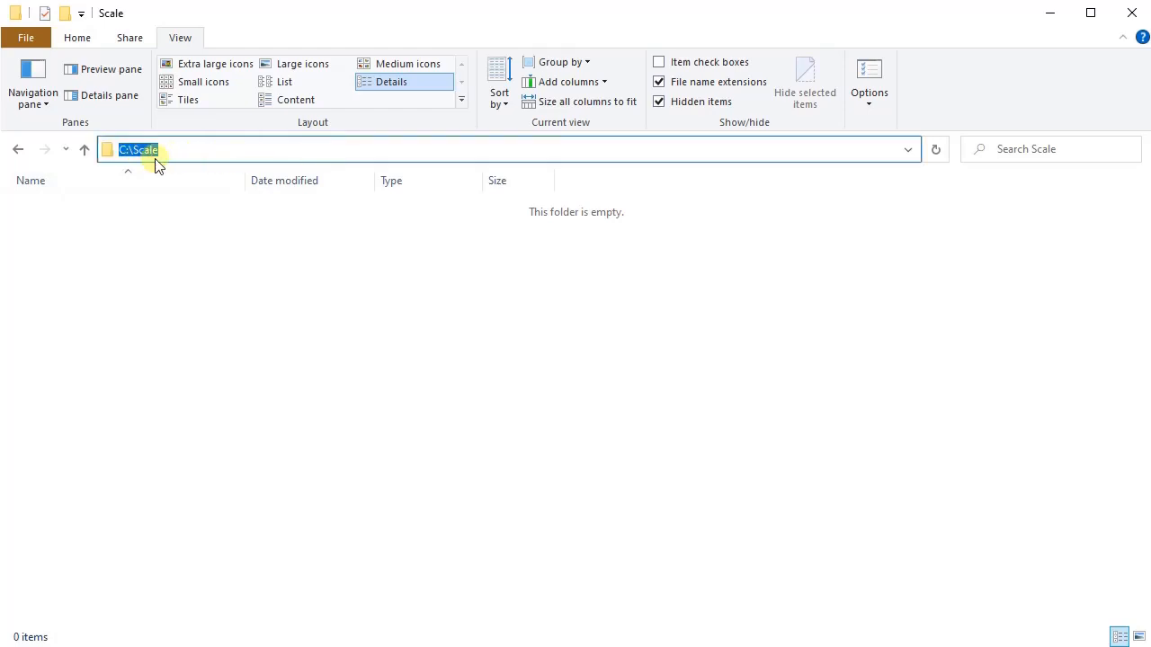
left_click(213, 230)
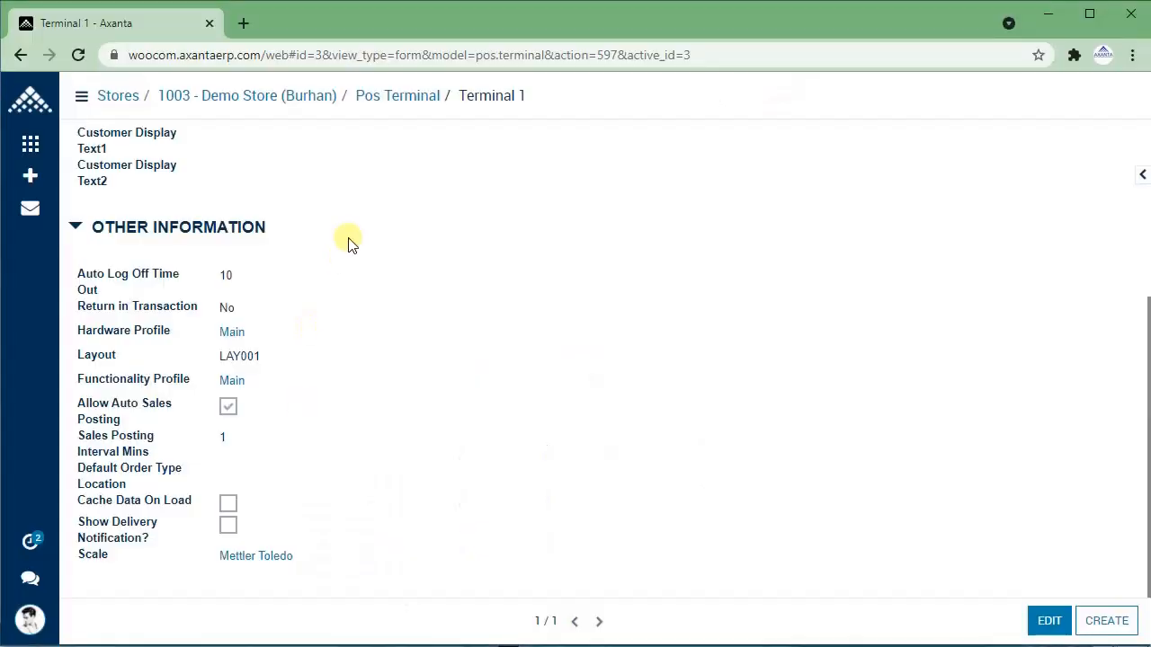
Switch to the browser and review Terminal 1's terminal ID, store and scale assignment.
scroll(350, 243, "up", 2)
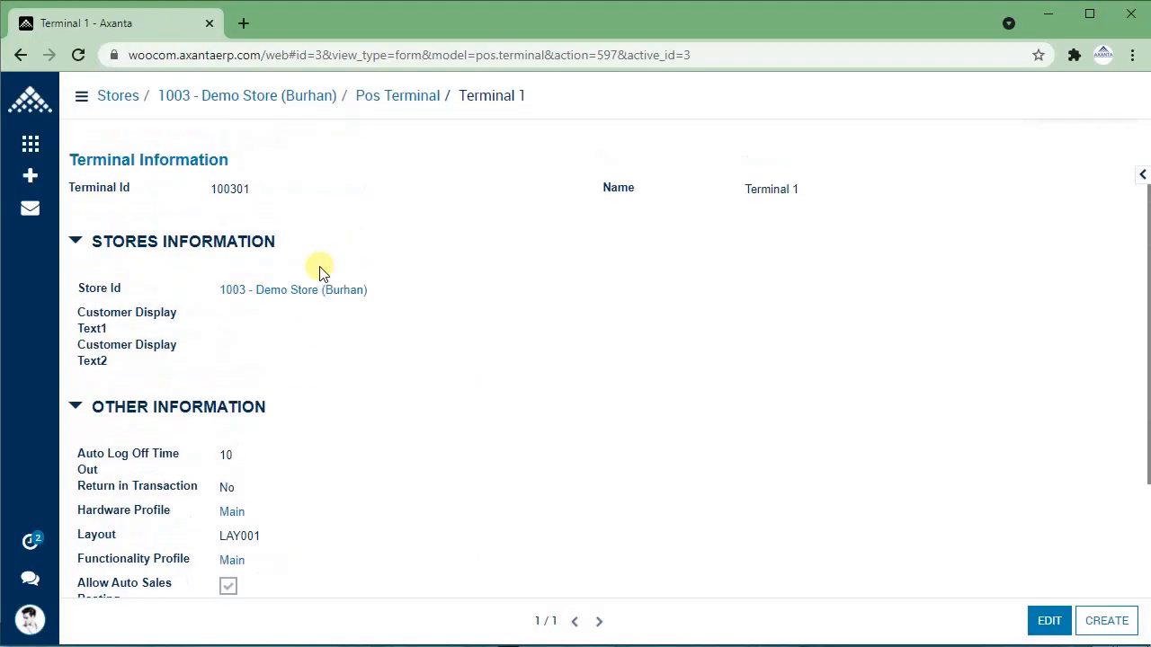
scroll(274, 256, "down", 2)
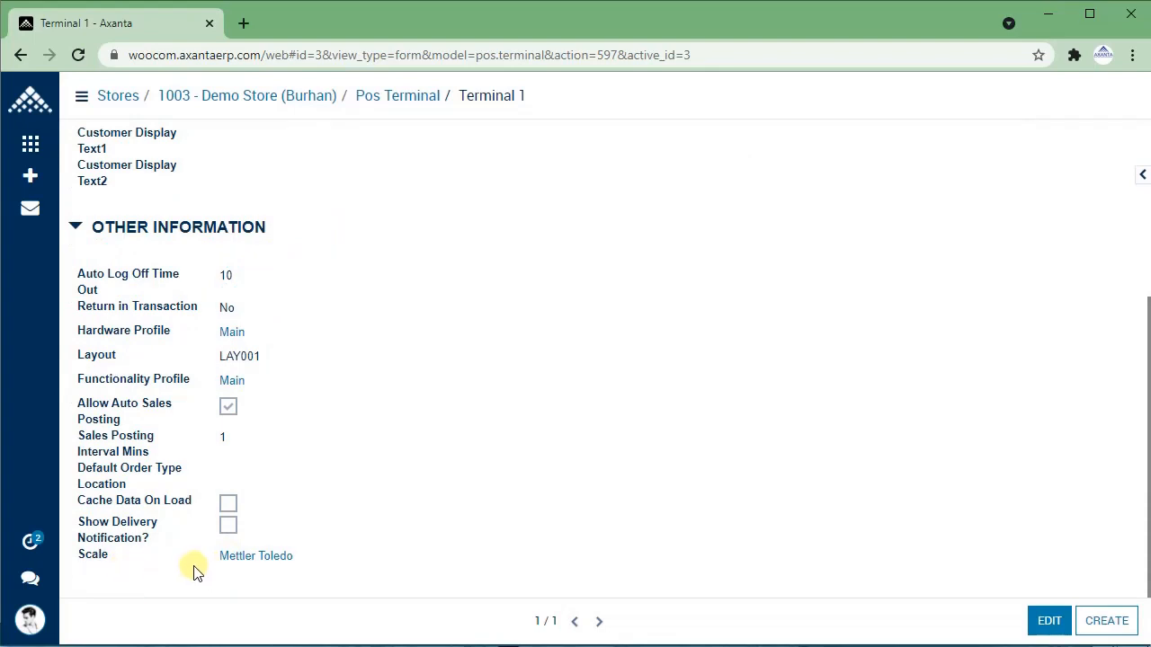
scroll(232, 485, "up", 3)
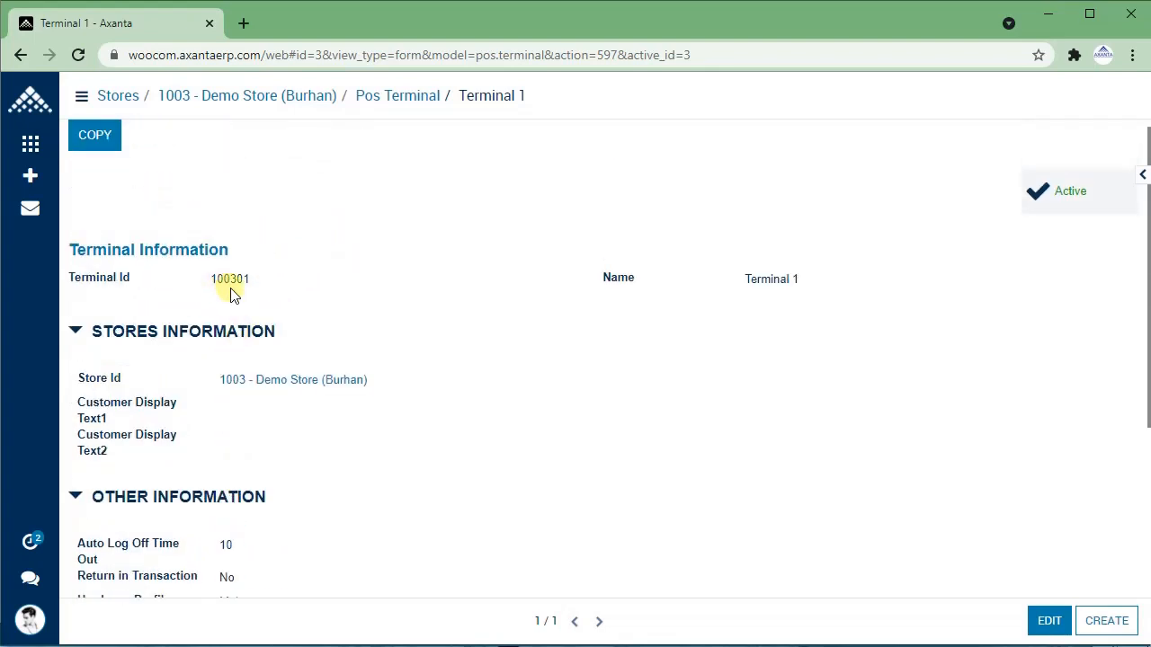
scroll(241, 293, "down", 3)
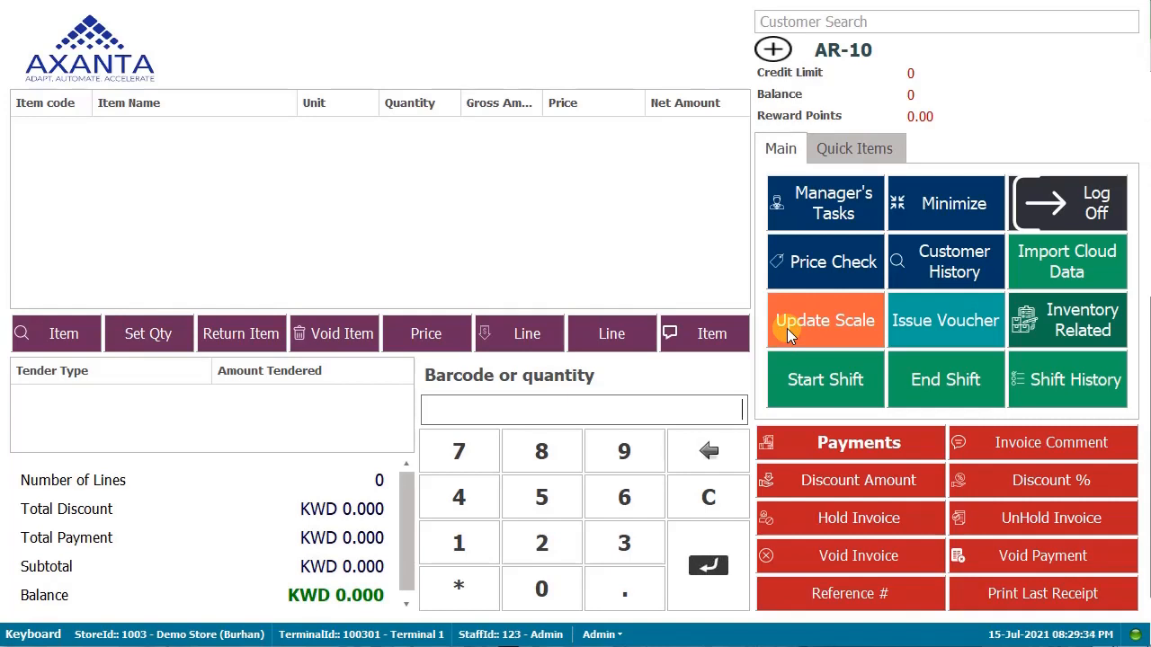
Switch to the Axanta POS and run Update Scale on Terminal 1 to generate the weighing scale file.
right_click(823, 325)
left_click(818, 325)
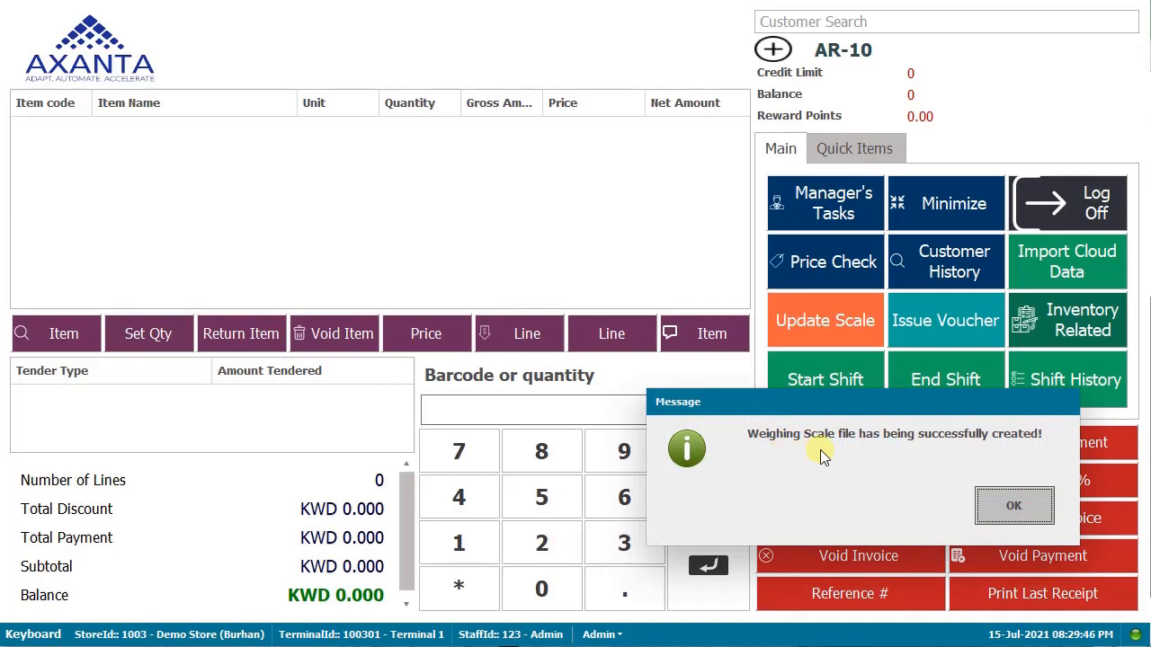
left_click(996, 509)
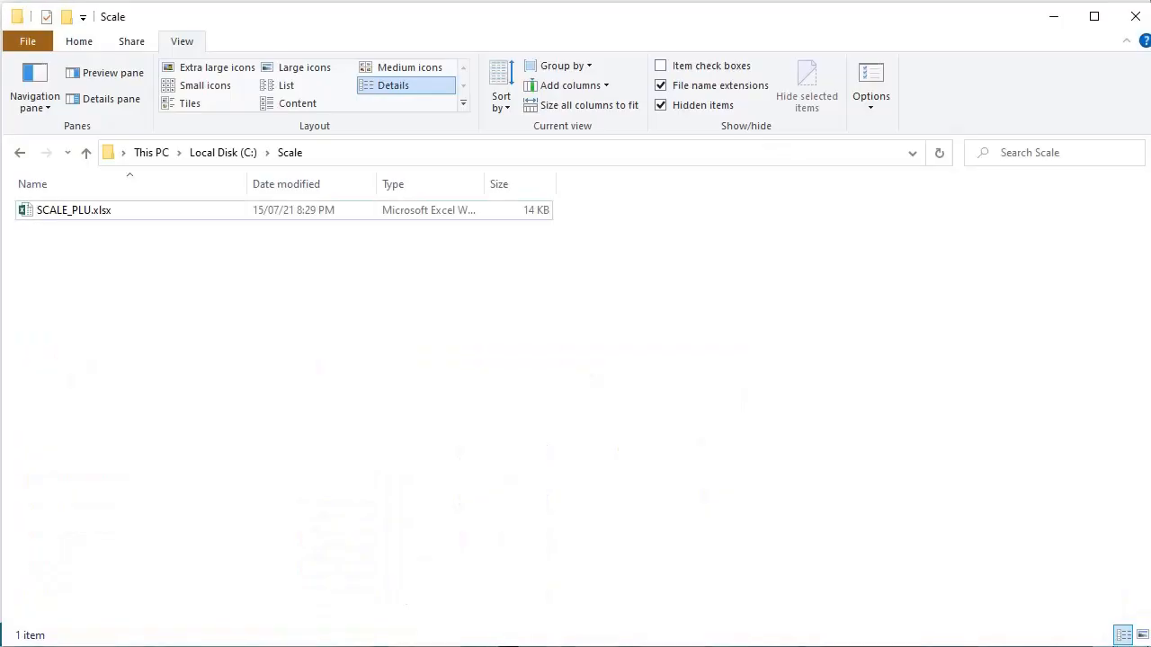
Switch to File Explorer and check the C:\Scale folder for the generated SCALE_PLU.xlsx file.
left_click(335, 157)
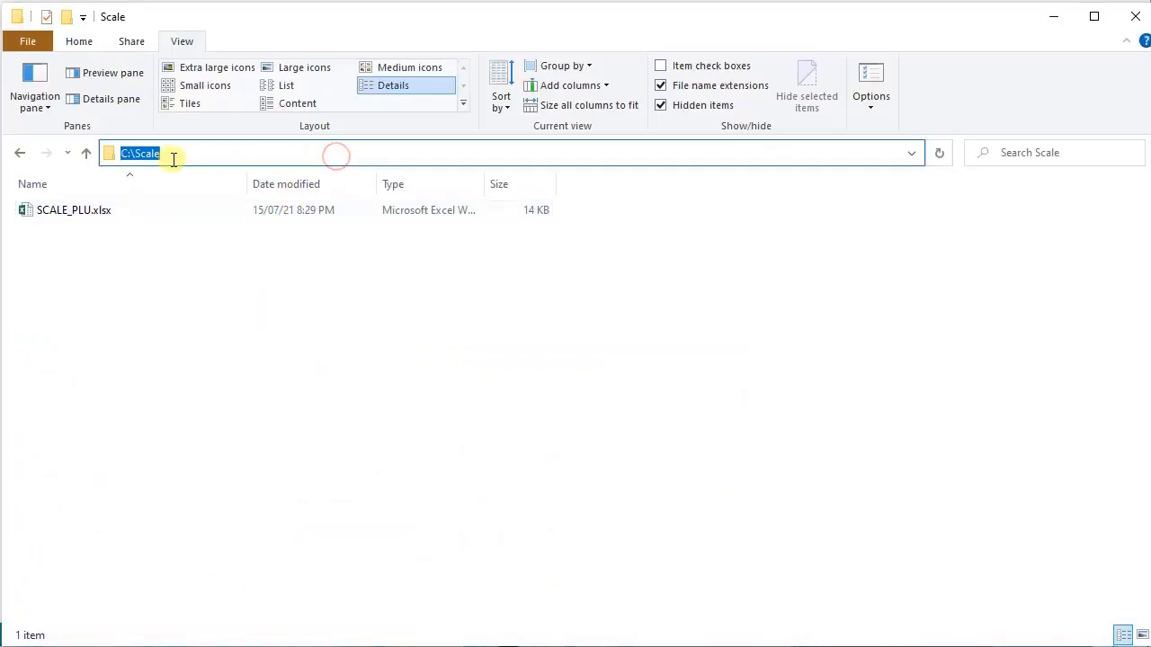
left_click(177, 267)
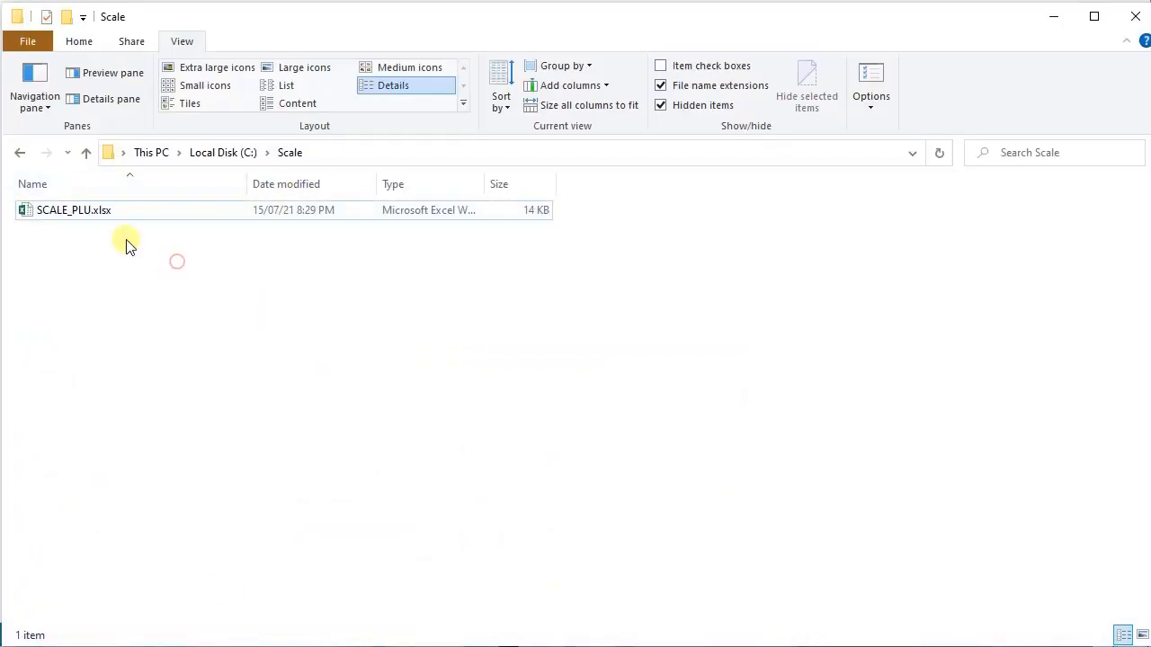